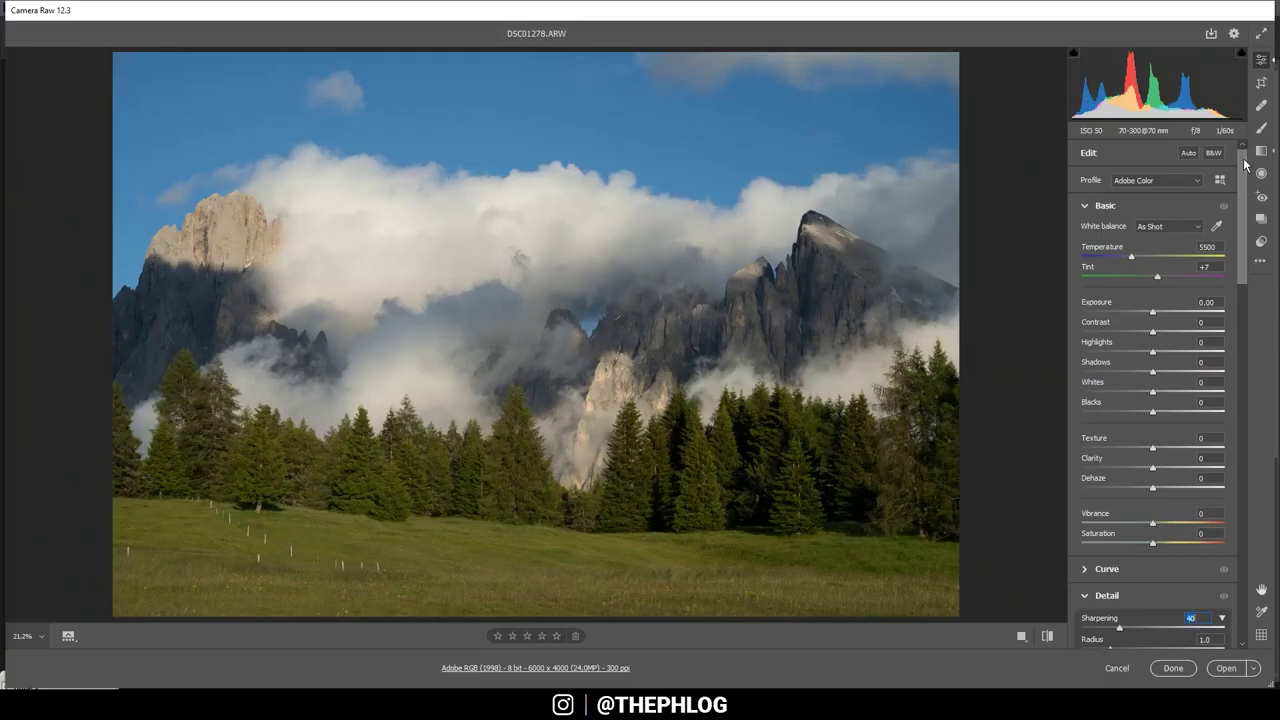
# Turn on chromatic aberration removal and lens profile corrections in the Optics panel.
pyautogui.moveTo(1245, 165); pyautogui.dragTo(1237, 240)
pyautogui.scroll(-2, 1237, 240)
pyautogui.scroll(-2, 1208, 301)
pyautogui.scroll(-5, 1208, 344)
pyautogui.scroll(-3, 1205, 375)
pyautogui.scroll(-1, 1205, 380)
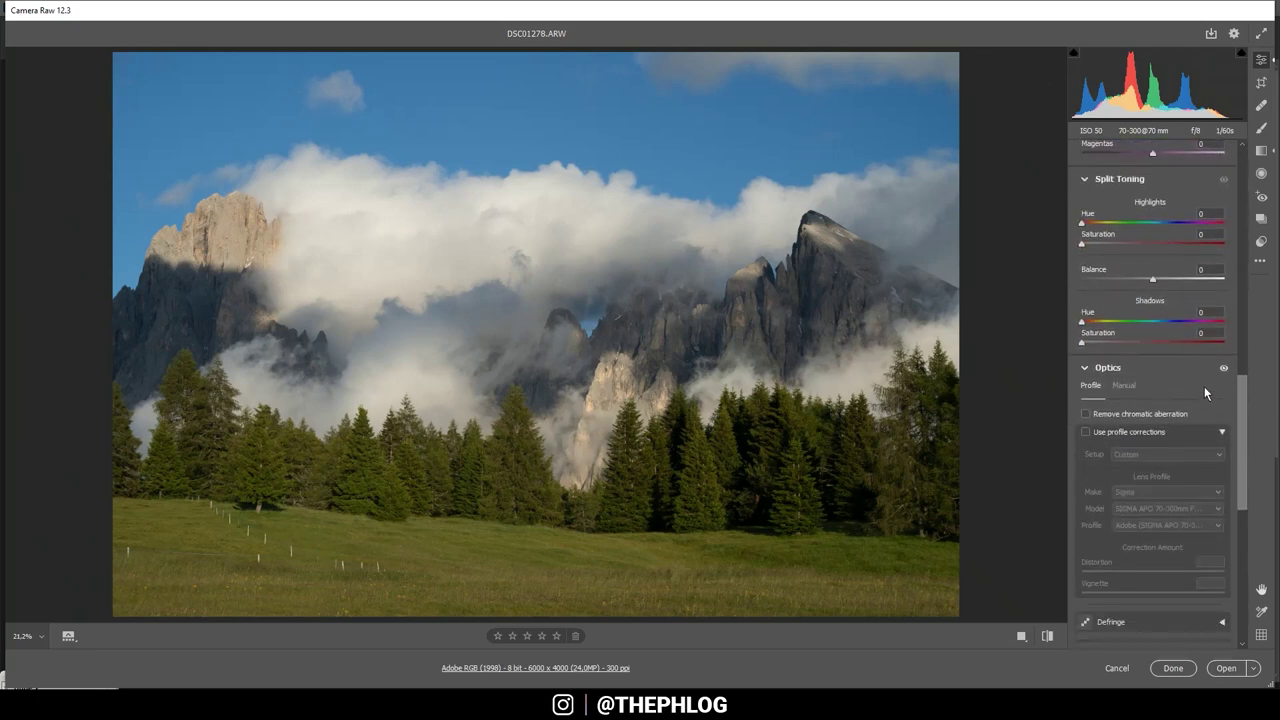
pyautogui.click(1105, 403)
pyautogui.click(1095, 425)
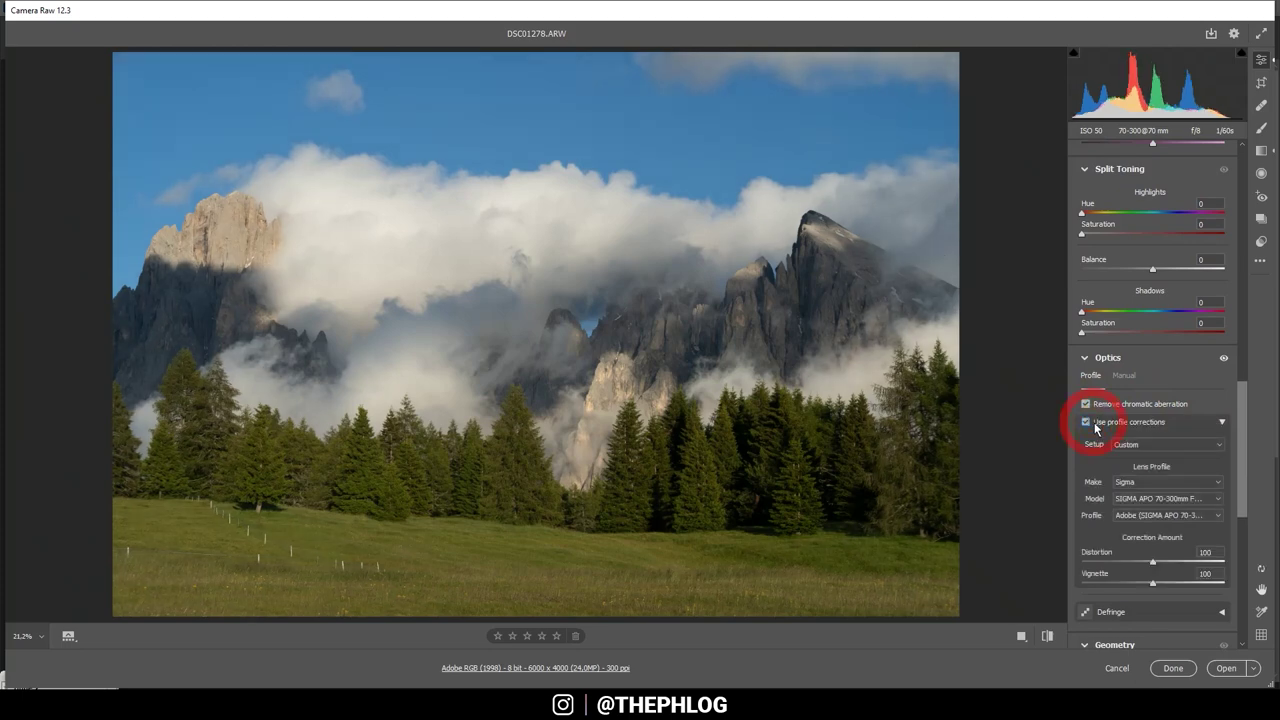
# Set the profile to Adobe Landscape and white balance to Daylight (5500, Tint +10).
pyautogui.moveTo(1243, 415); pyautogui.dragTo(1243, 183)
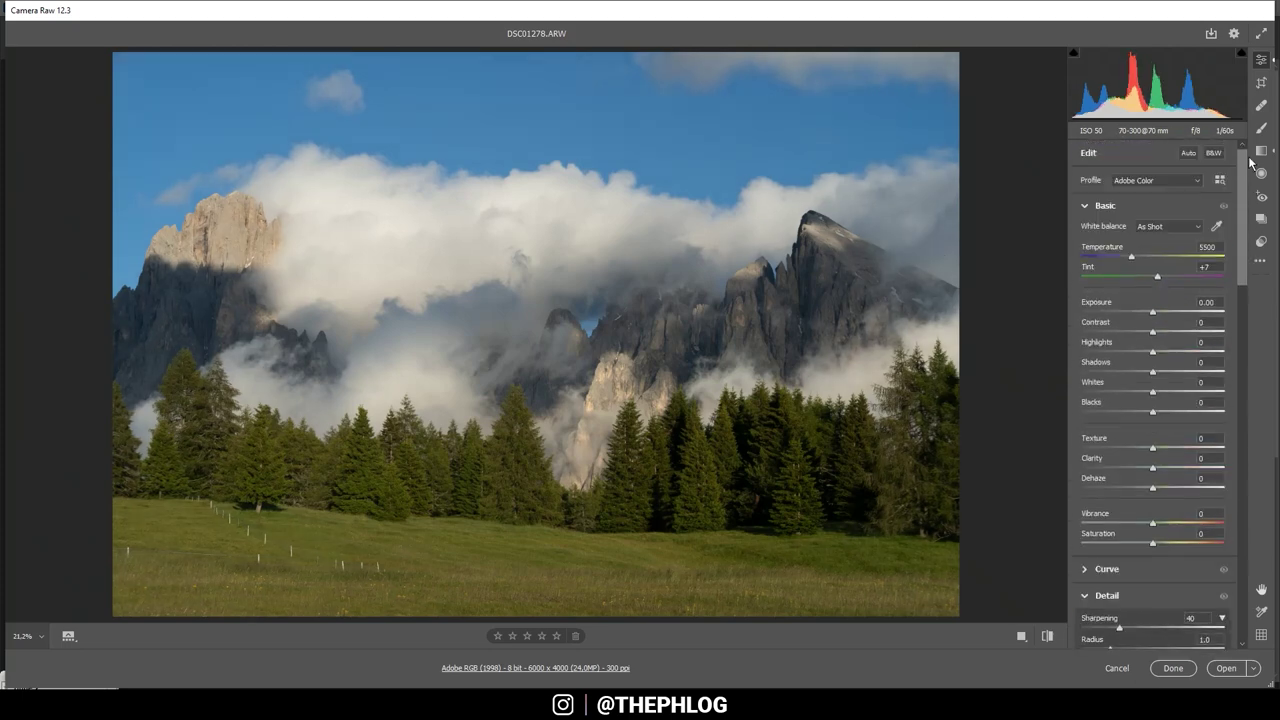
pyautogui.click(1141, 190)
pyautogui.click(1145, 213)
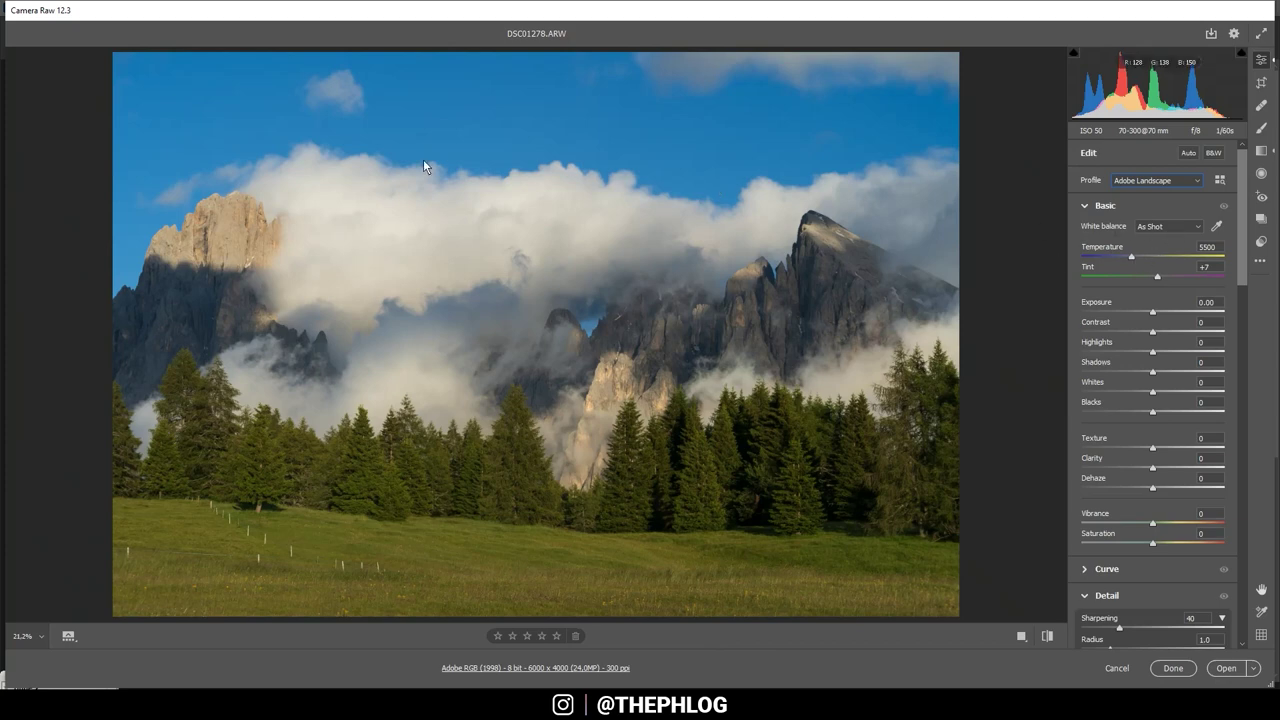
pyautogui.click(1176, 230)
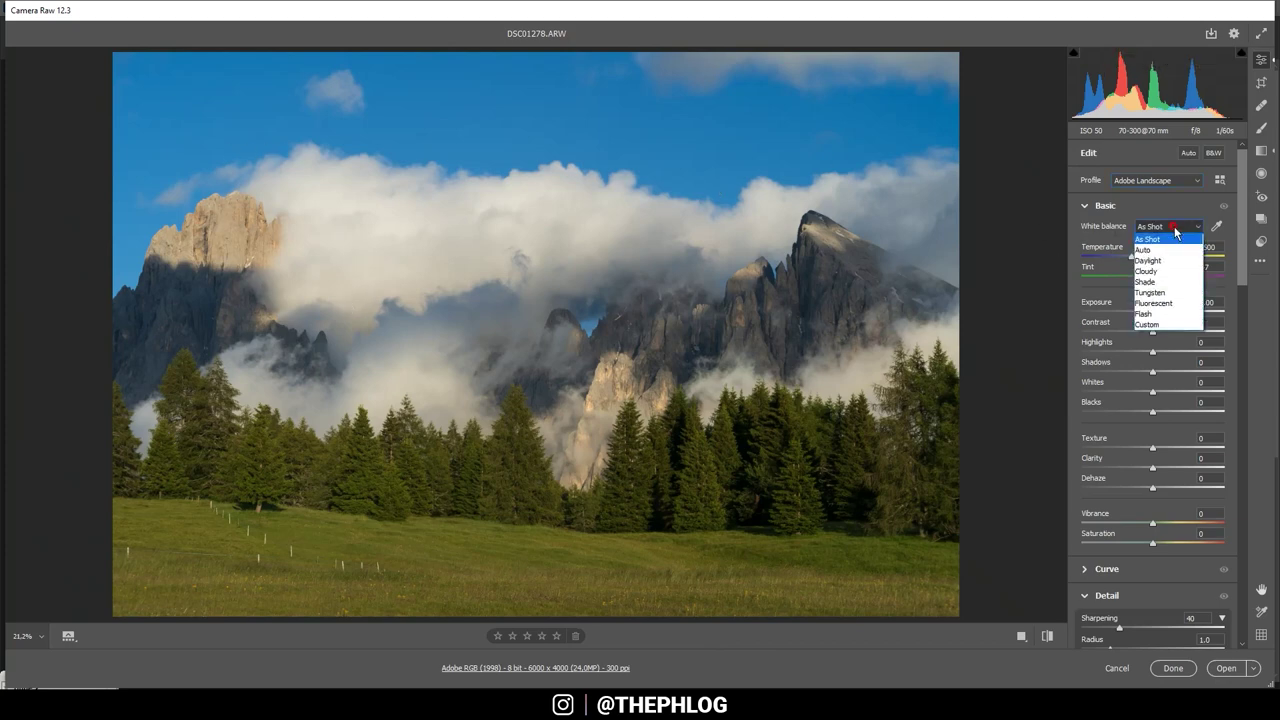
pyautogui.click(1160, 260)
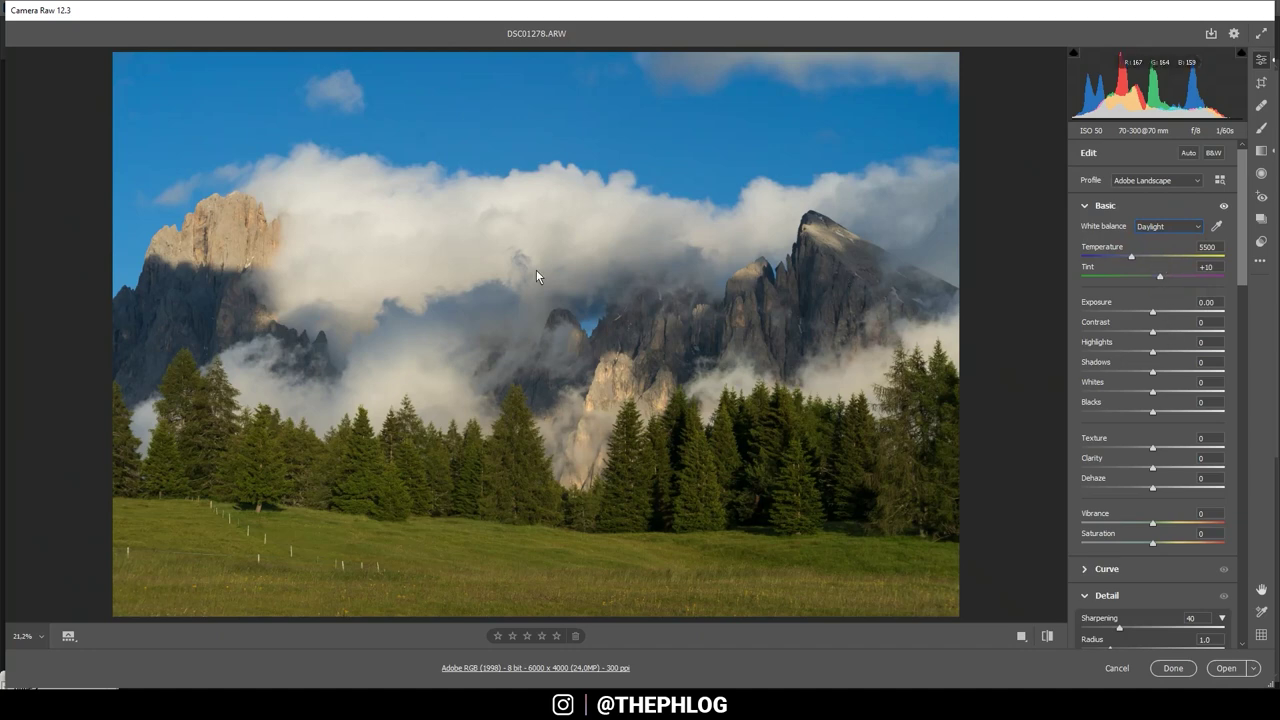
# Set Whites to +50, Highlights to -72 and Shadows to +36.
pyautogui.moveTo(1245, 214); pyautogui.dragTo(1245, 233)
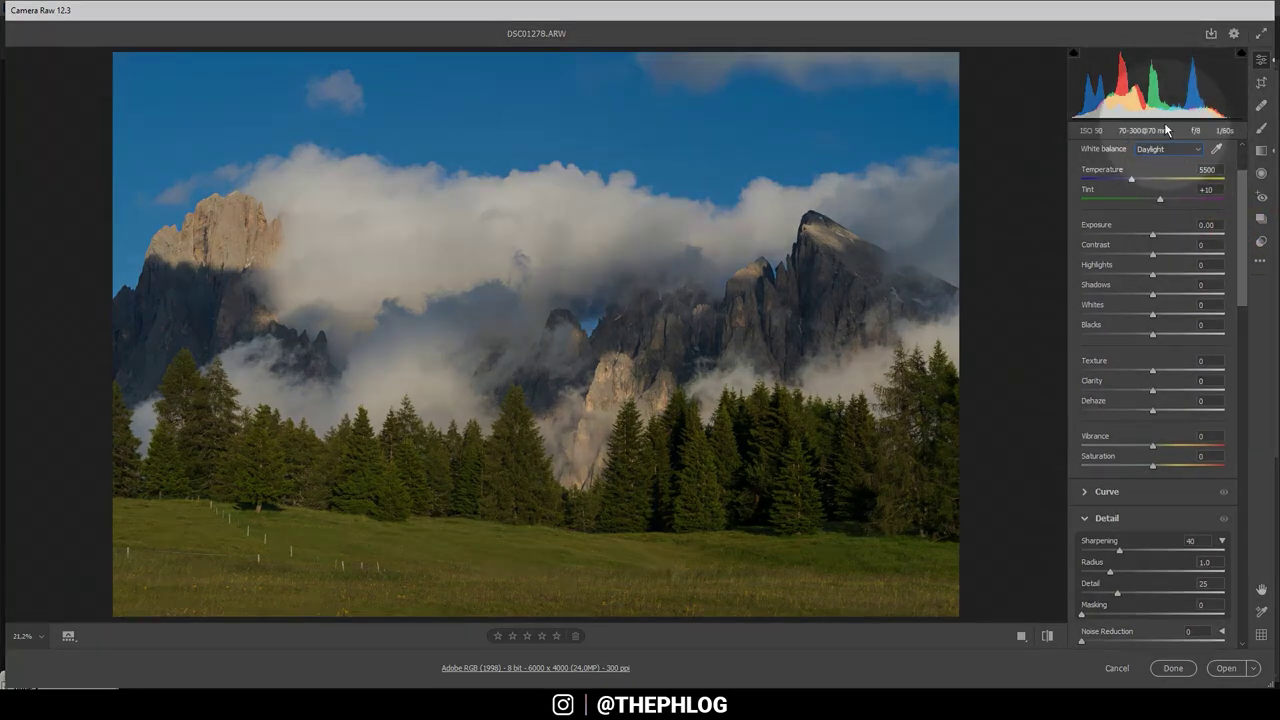
pyautogui.moveTo(1154, 318); pyautogui.dragTo(1160, 318)
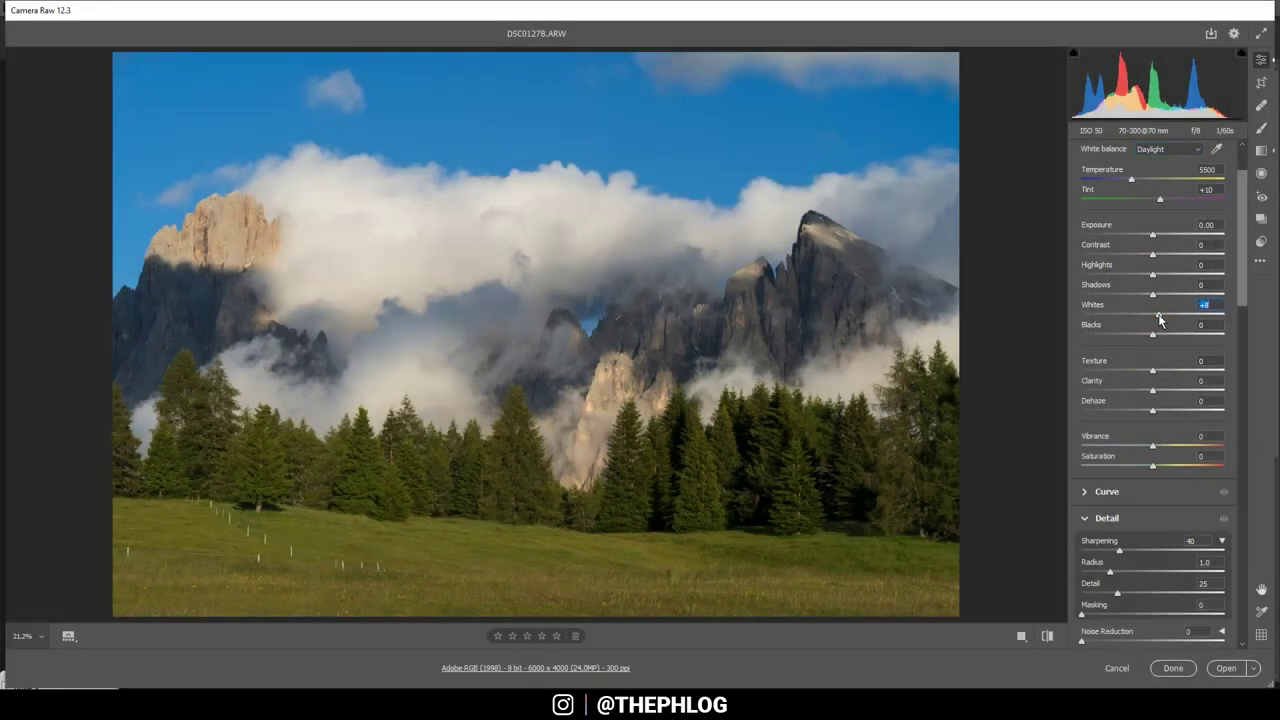
pyautogui.moveTo(1160, 318)
pyautogui.mouseDown()
pyautogui.moveTo(1189, 318)
pyautogui.moveTo(1153, 281)
pyautogui.moveTo(1117, 281)
pyautogui.mouseUp()
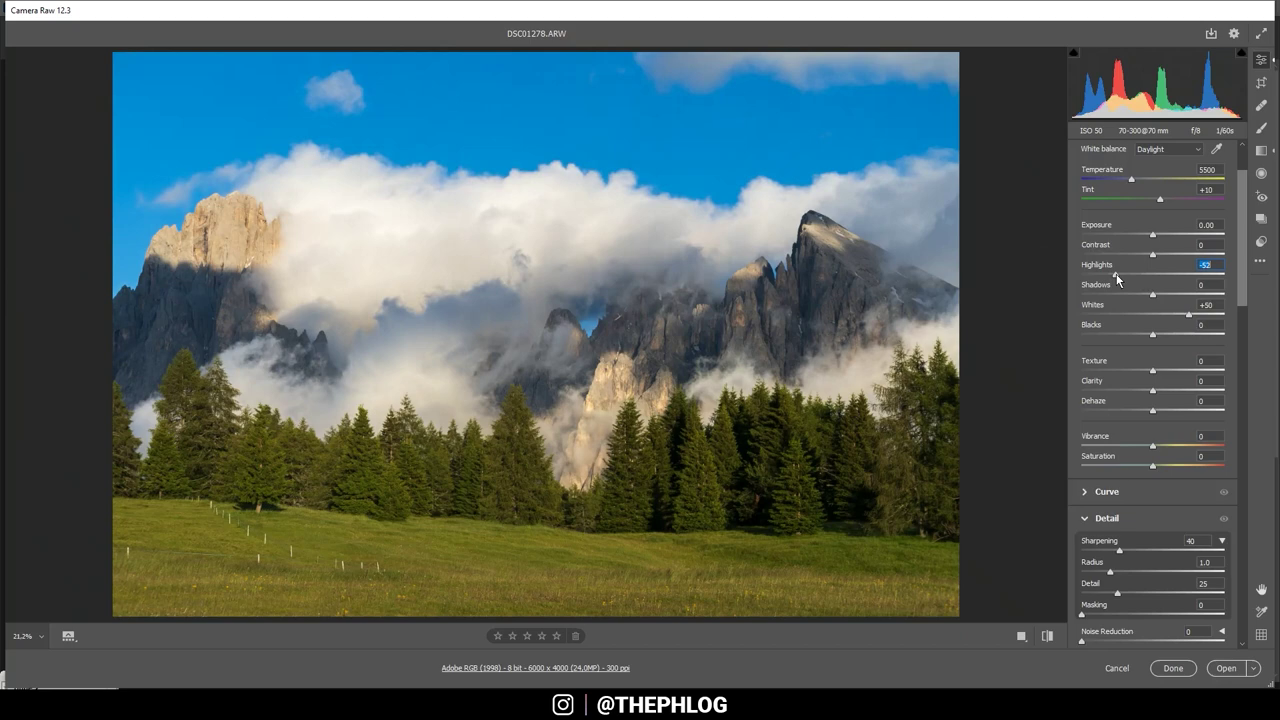
pyautogui.moveTo(1117, 281); pyautogui.dragTo(1102, 281)
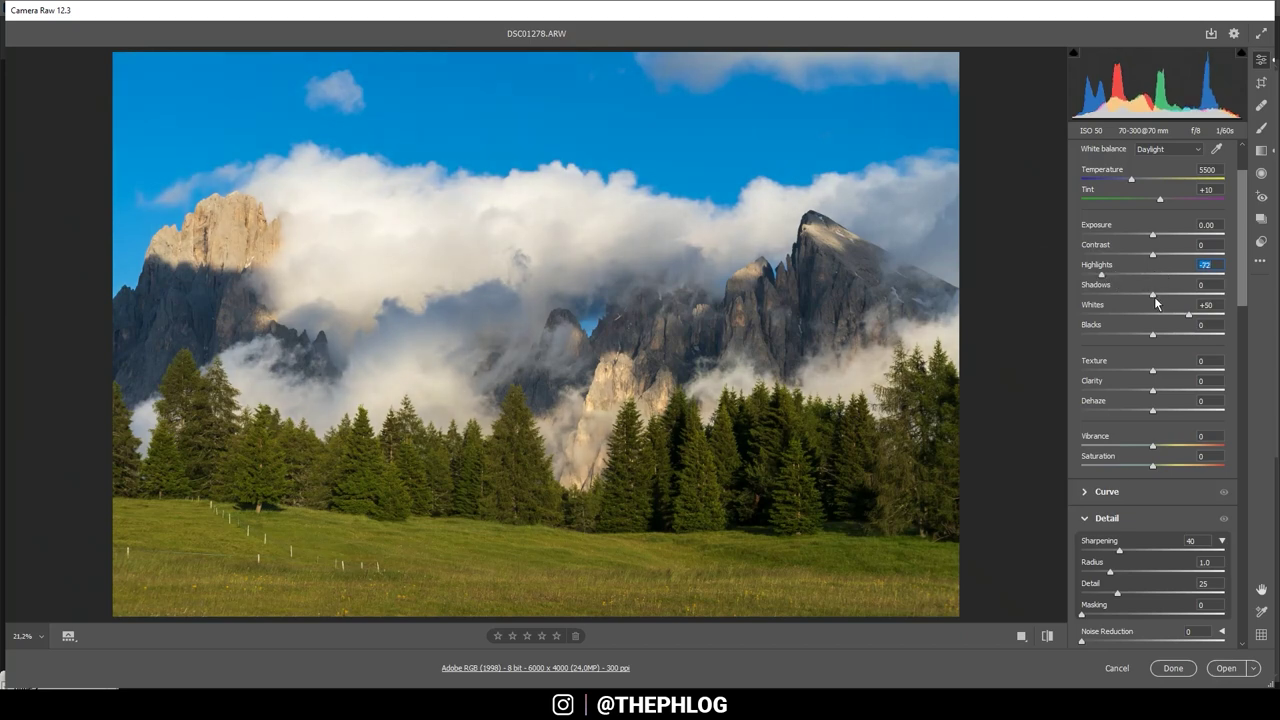
pyautogui.moveTo(1154, 296); pyautogui.dragTo(1170, 296)
pyautogui.moveTo(1172, 296); pyautogui.dragTo(1178, 296)
# Add Contrast +4, a slight Texture boost and Clarity of about +21.
pyautogui.moveTo(1152, 254); pyautogui.dragTo(1156, 255)
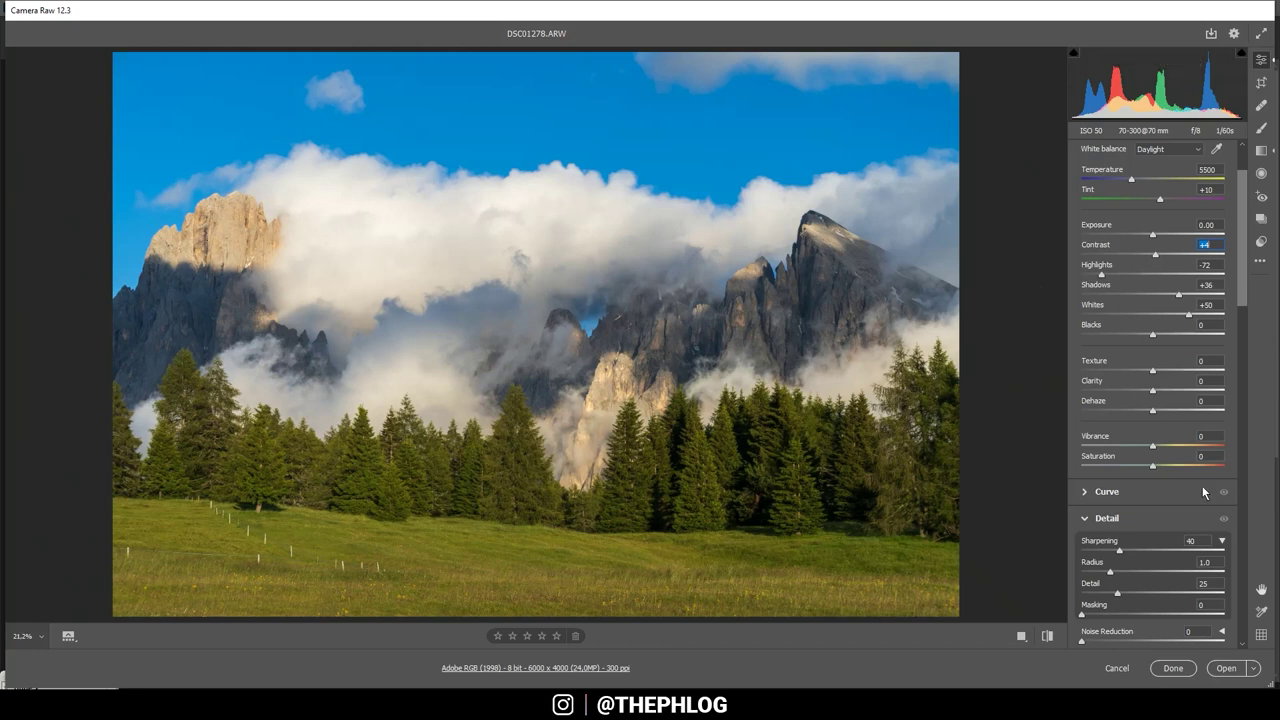
pyautogui.moveTo(1153, 378); pyautogui.dragTo(1160, 376)
pyautogui.moveTo(1153, 390); pyautogui.dragTo(1168, 392)
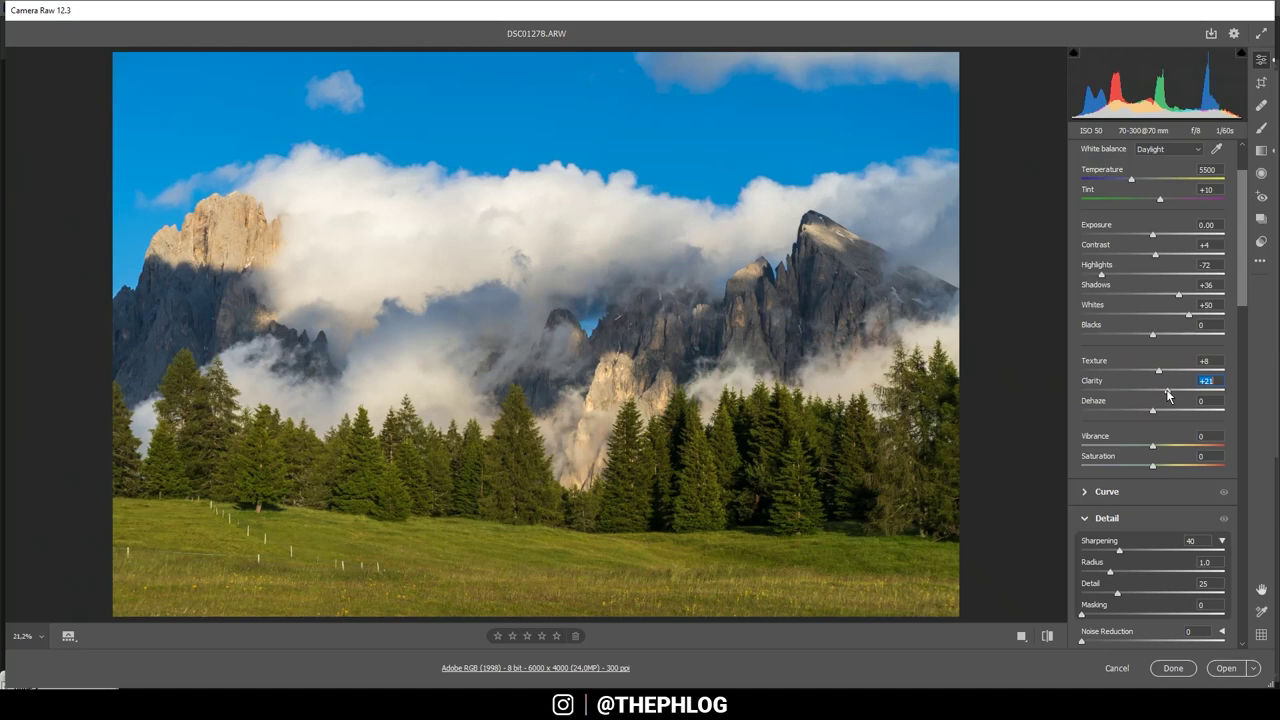
# Ease Clarity back to +17 and set Dehaze to +3.
pyautogui.moveTo(1168, 392); pyautogui.dragTo(1164, 392)
pyautogui.click(1154, 411)
pyautogui.moveTo(1155, 413); pyautogui.dragTo(1153, 413)
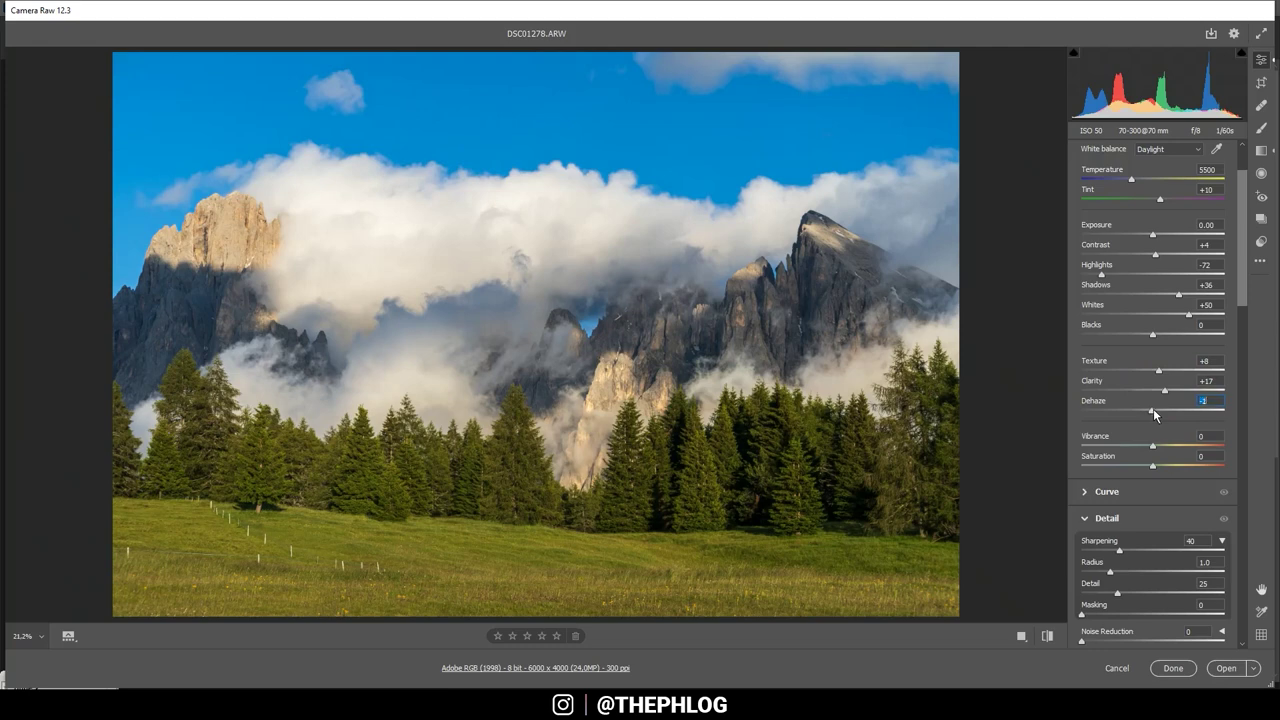
pyautogui.moveTo(1153, 412); pyautogui.dragTo(1156, 412)
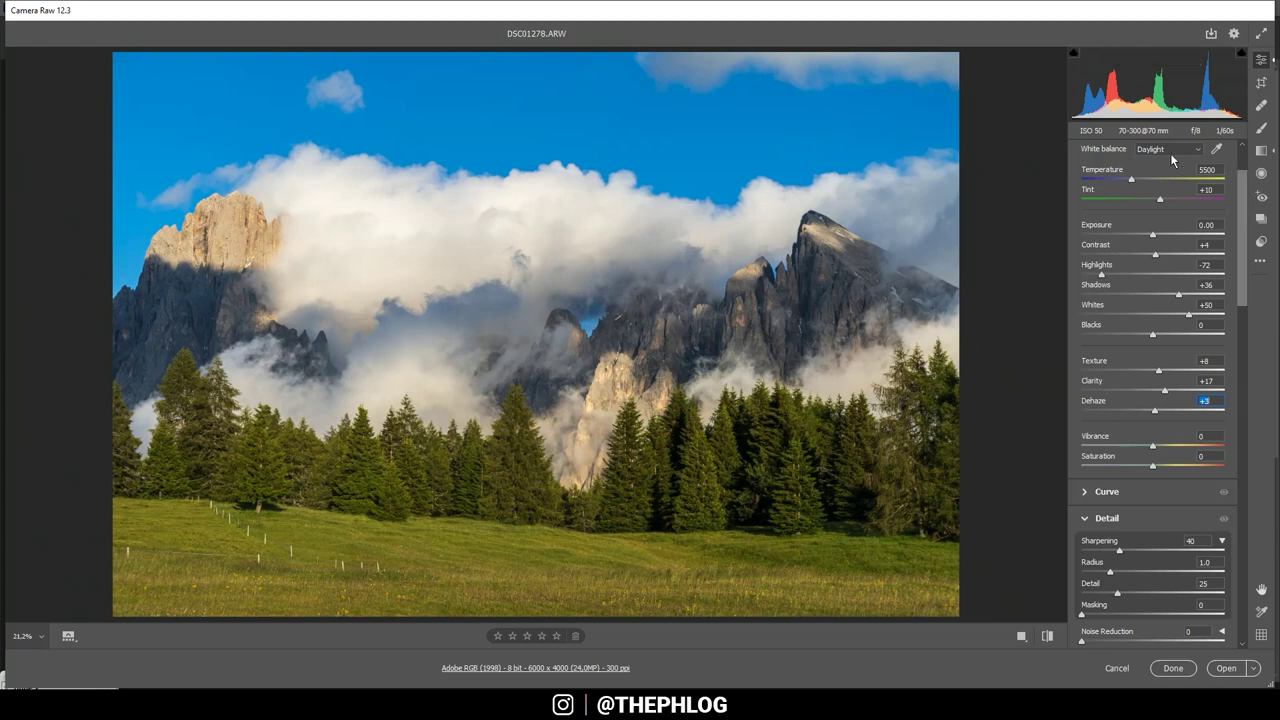
# Give the meadow graduated filter Clarity +50.
pyautogui.click(1262, 153)
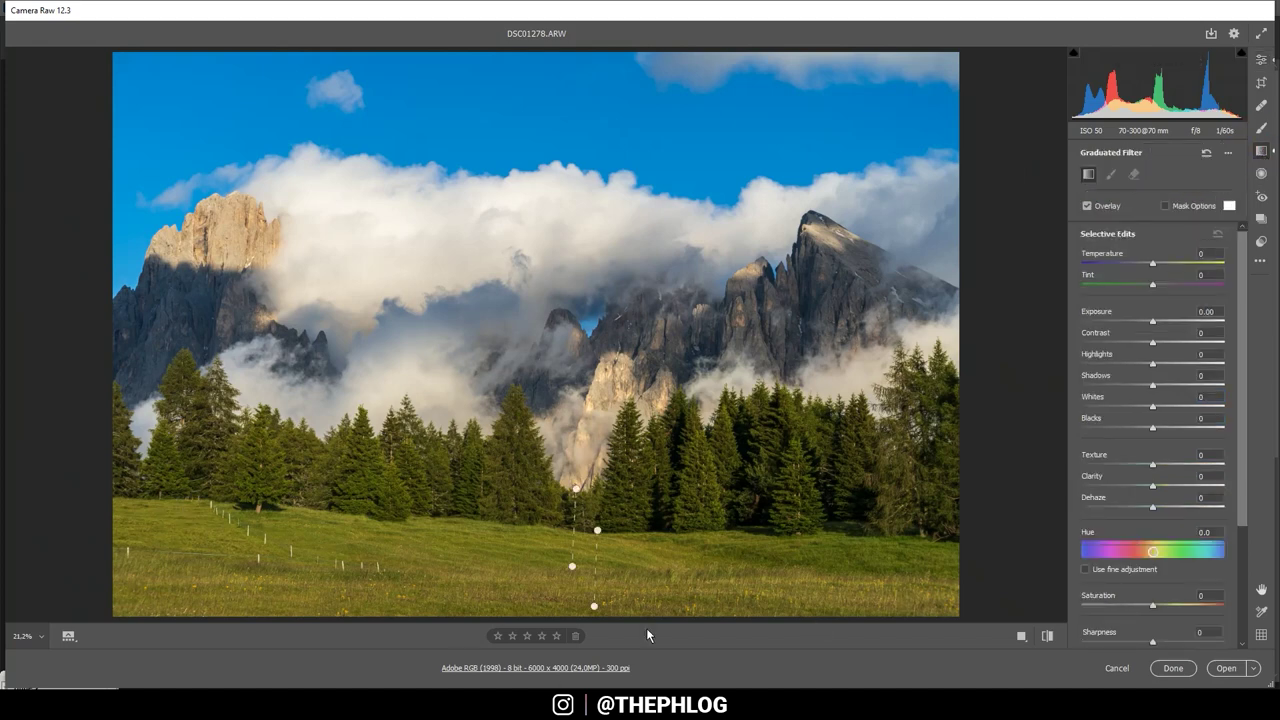
pyautogui.click(577, 488)
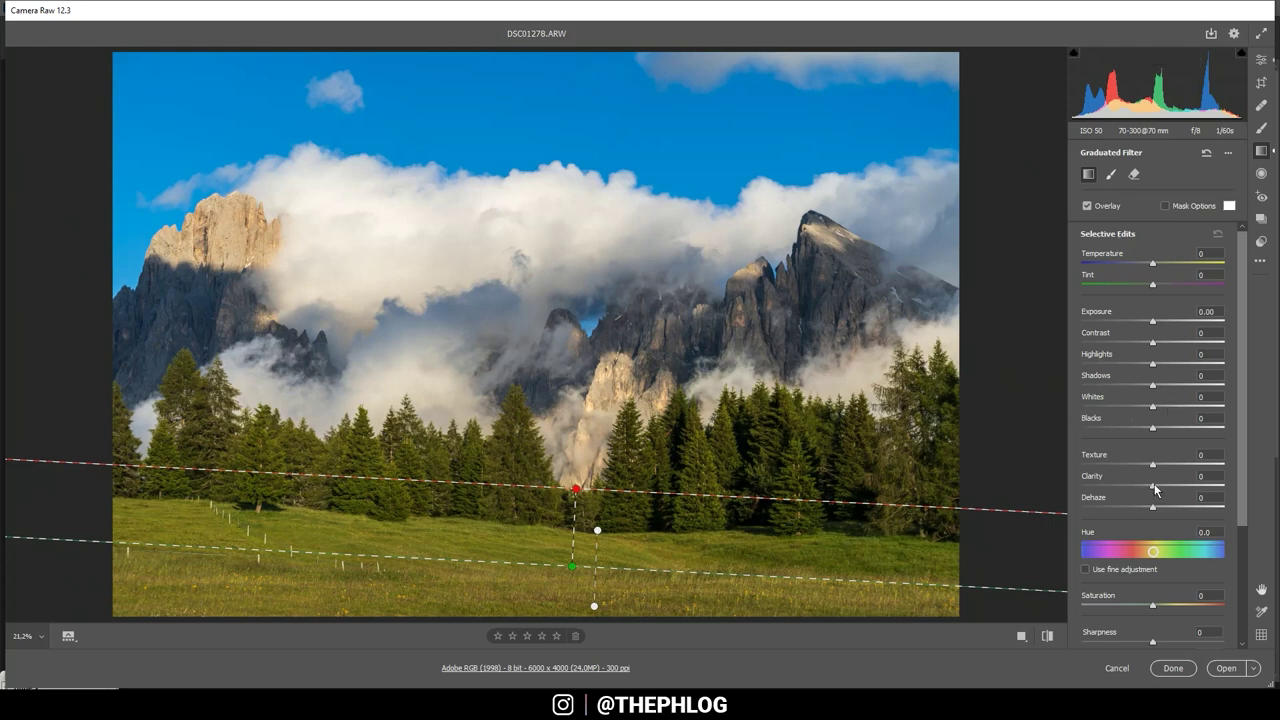
pyautogui.moveTo(1153, 487); pyautogui.dragTo(1185, 495)
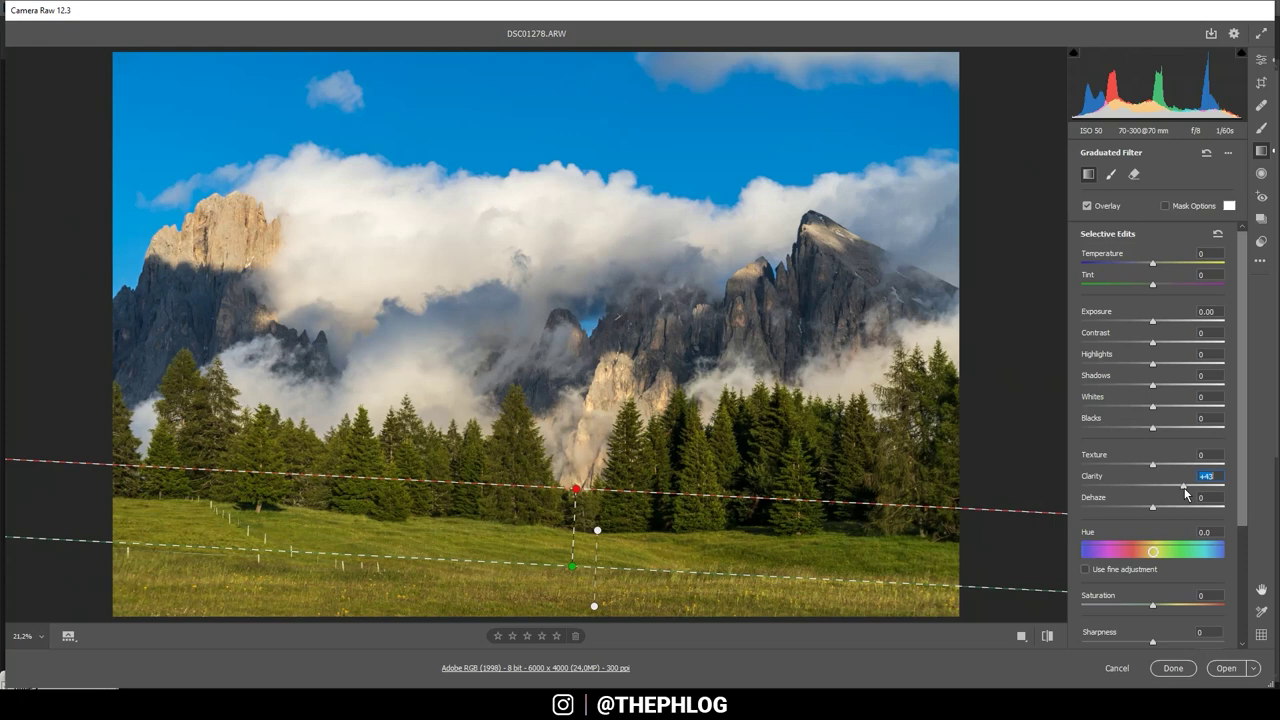
pyautogui.moveTo(1186, 492); pyautogui.dragTo(1190, 490)
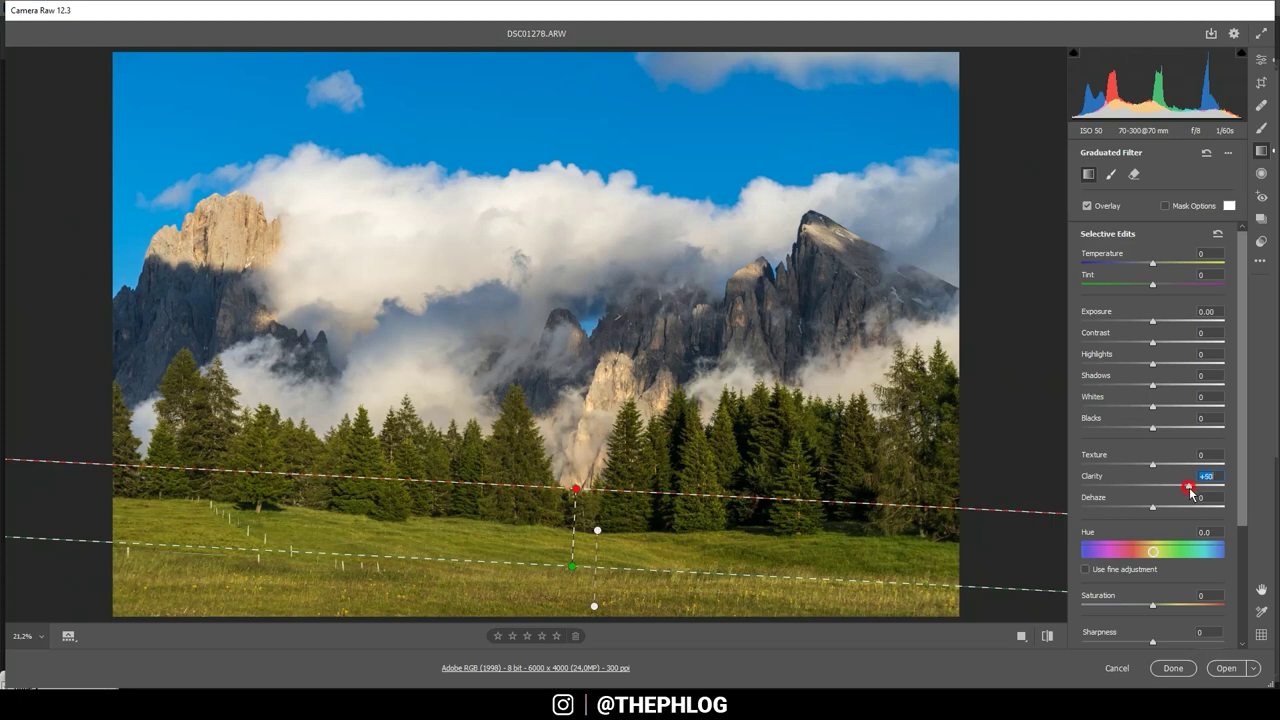
# Darken the lower-grass graduated filter to Exposure -1.10 and return to the main adjustments.
pyautogui.click(597, 531)
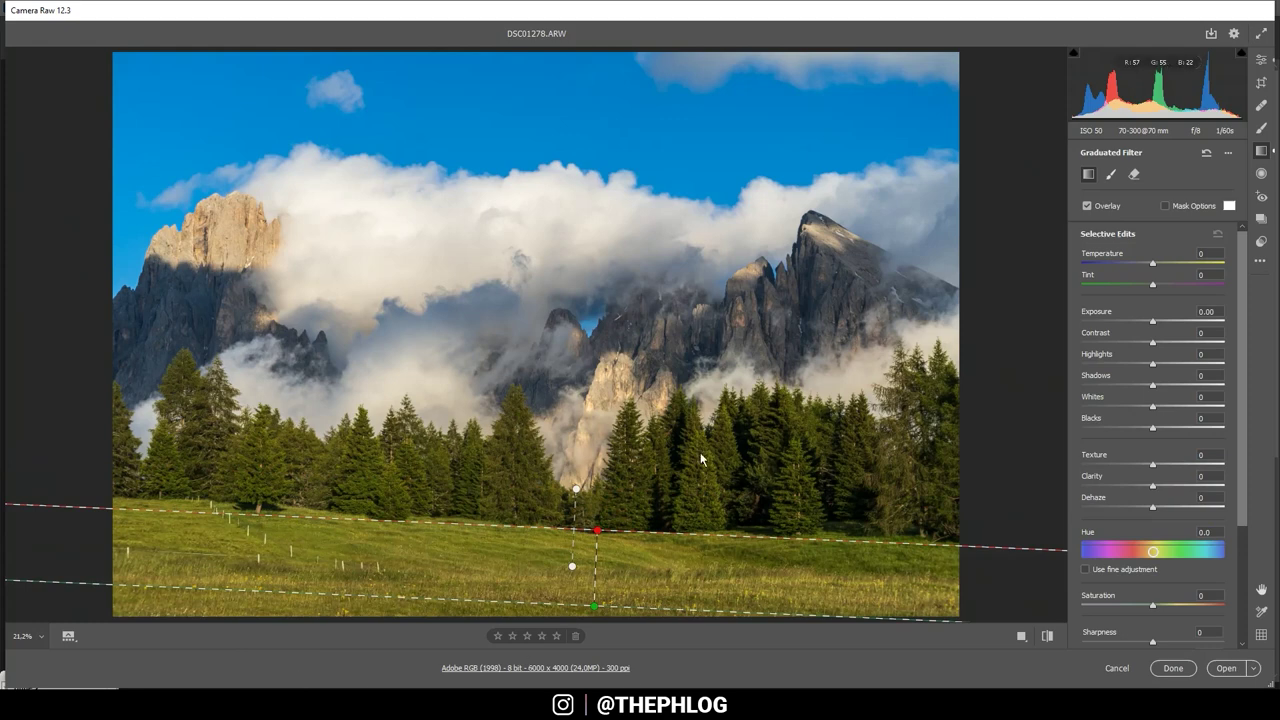
pyautogui.moveTo(1153, 321); pyautogui.dragTo(1134, 326)
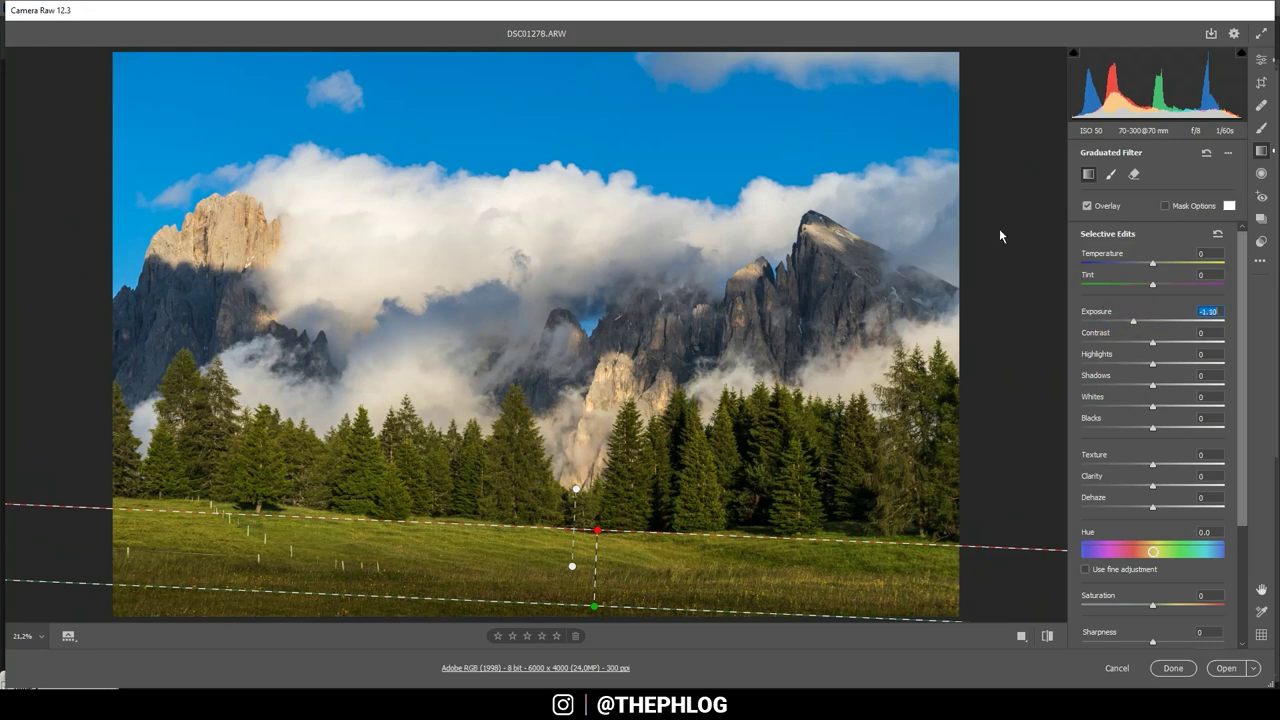
pyautogui.click(1260, 62)
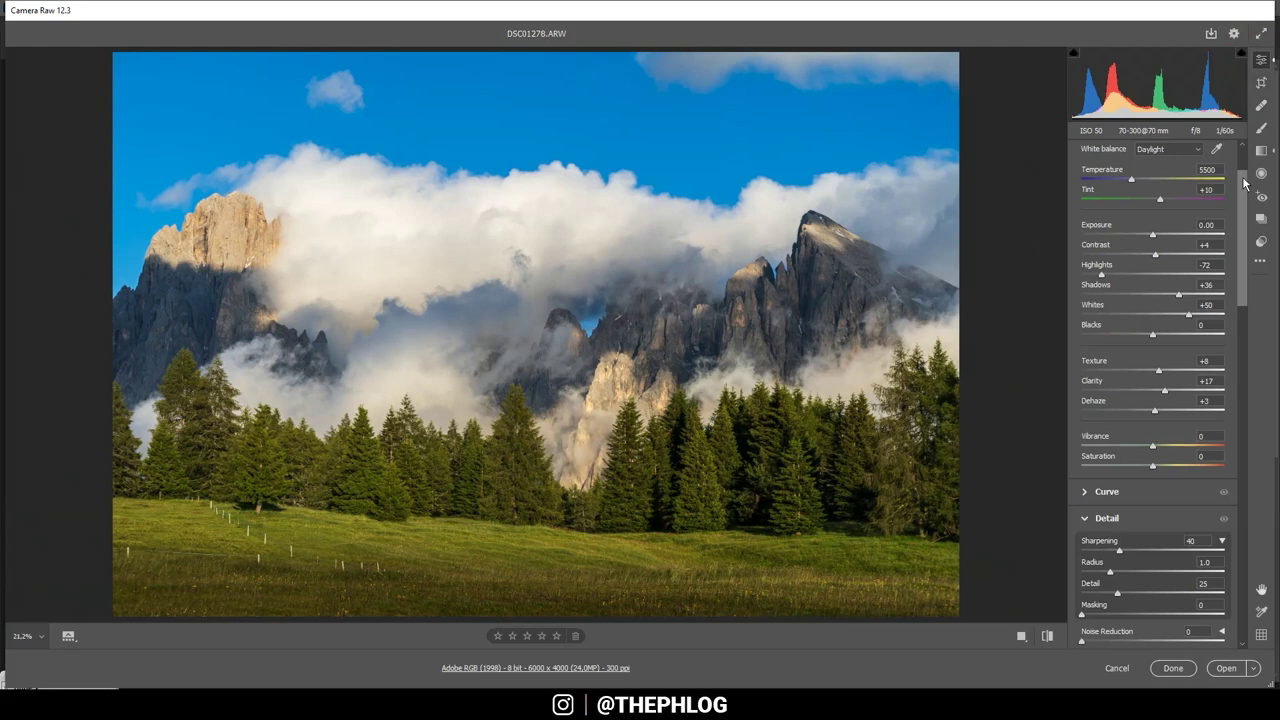
# Set luminance to Blues -62, Greens +100 and Yellows +8 in the Color Mixer.
pyautogui.moveTo(1241, 182); pyautogui.dragTo(1240, 300)
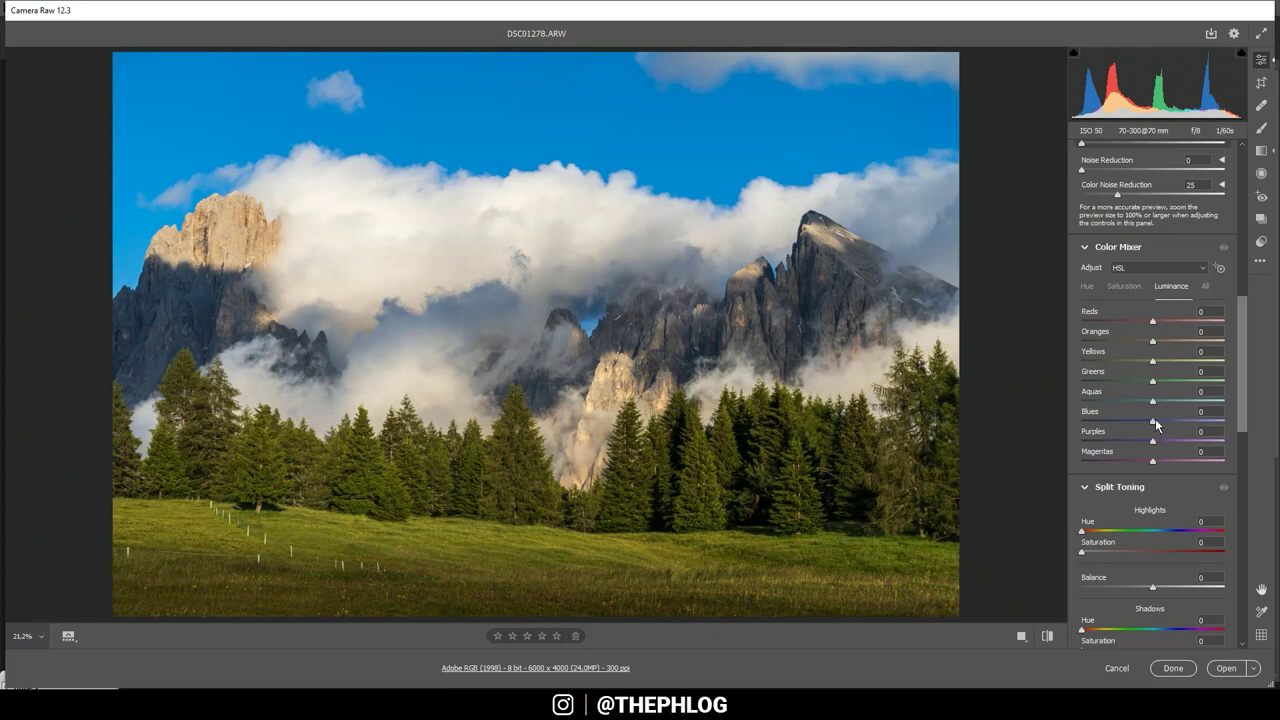
pyautogui.moveTo(1153, 421); pyautogui.dragTo(1114, 421)
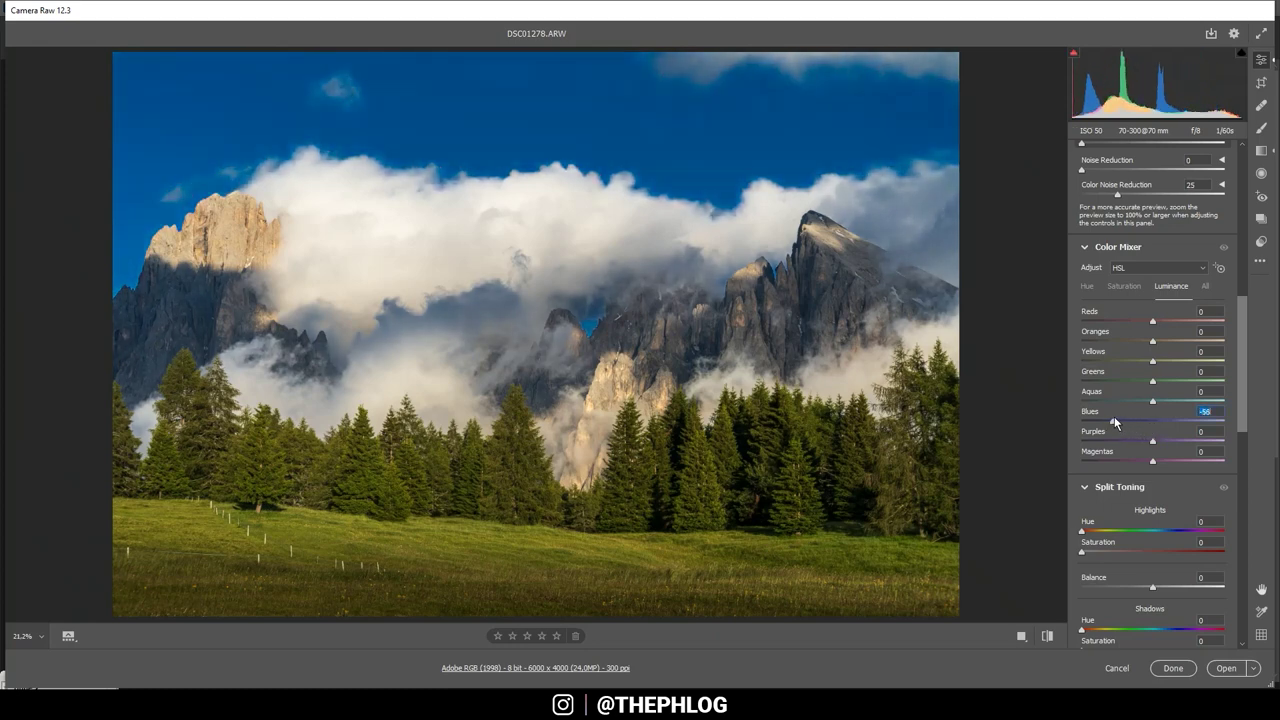
pyautogui.press('Down')
pyautogui.press('Down')
pyautogui.press('Down')
pyautogui.press('Down')
pyautogui.press('Down')
pyautogui.press('Down')
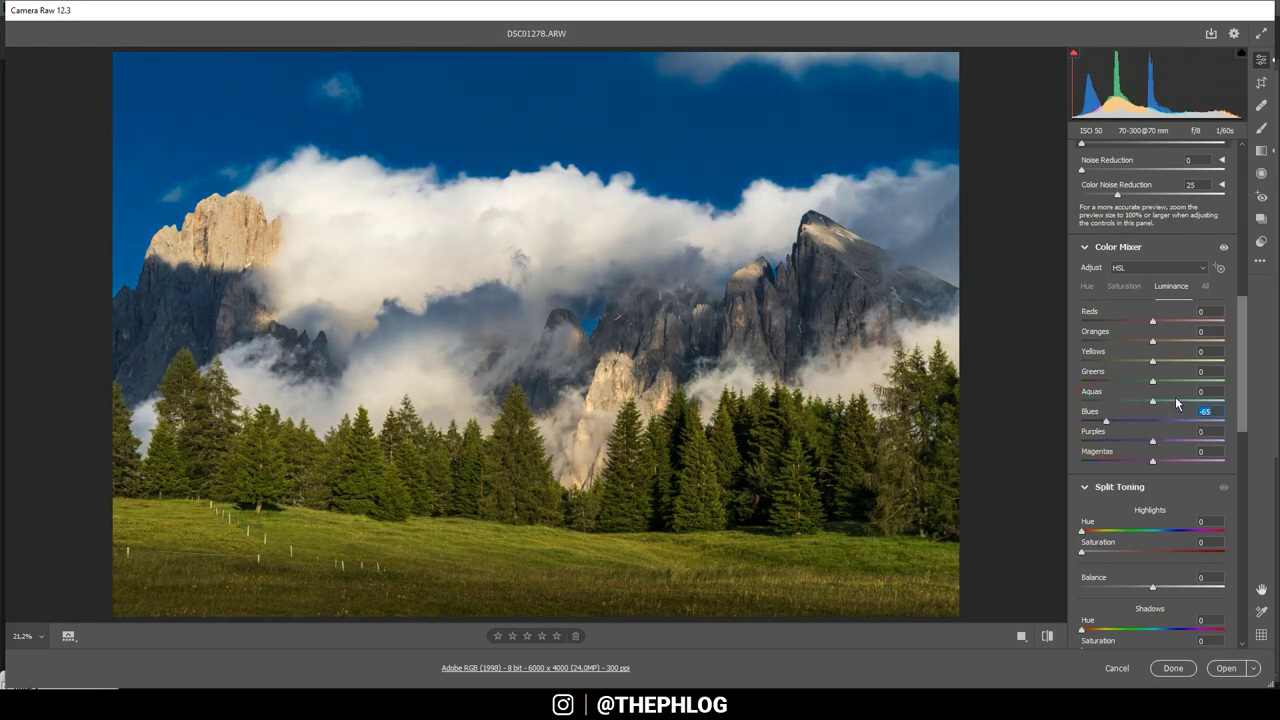
pyautogui.moveTo(1108, 421); pyautogui.dragTo(1110, 421)
pyautogui.click(1154, 382)
pyautogui.moveTo(1154, 382); pyautogui.dragTo(1224, 382)
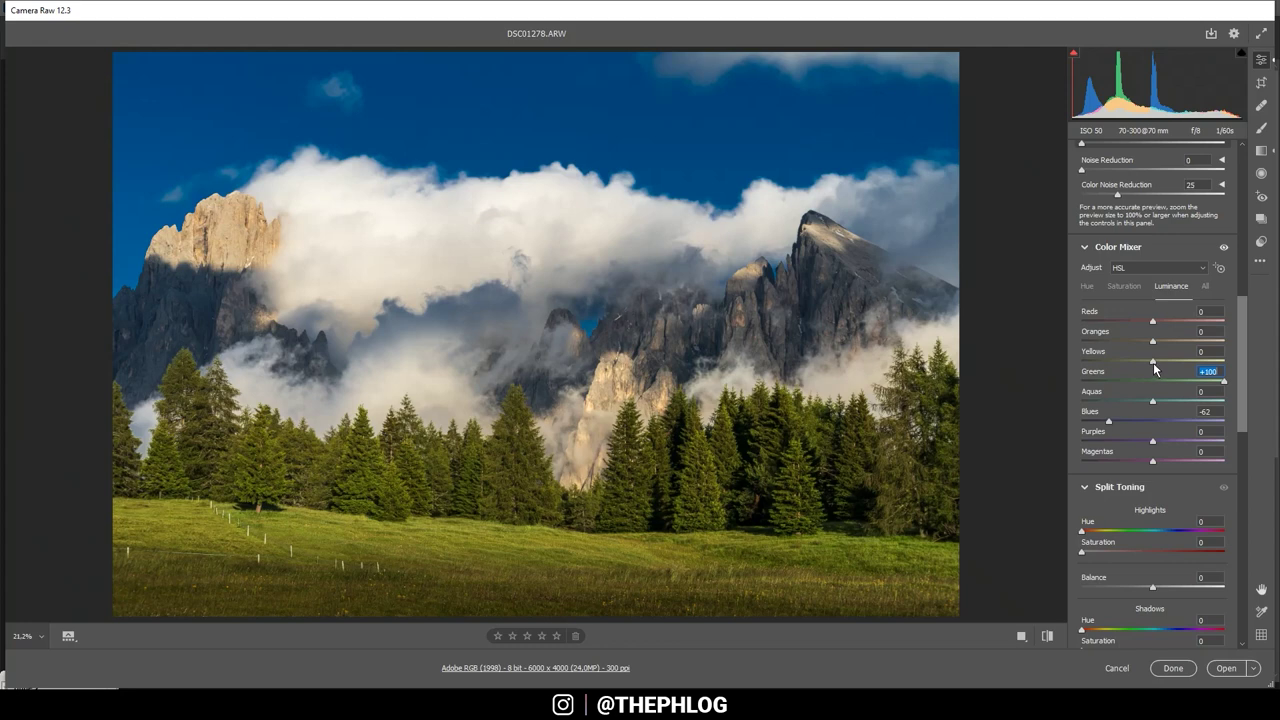
pyautogui.moveTo(1153, 362); pyautogui.dragTo(1164, 367)
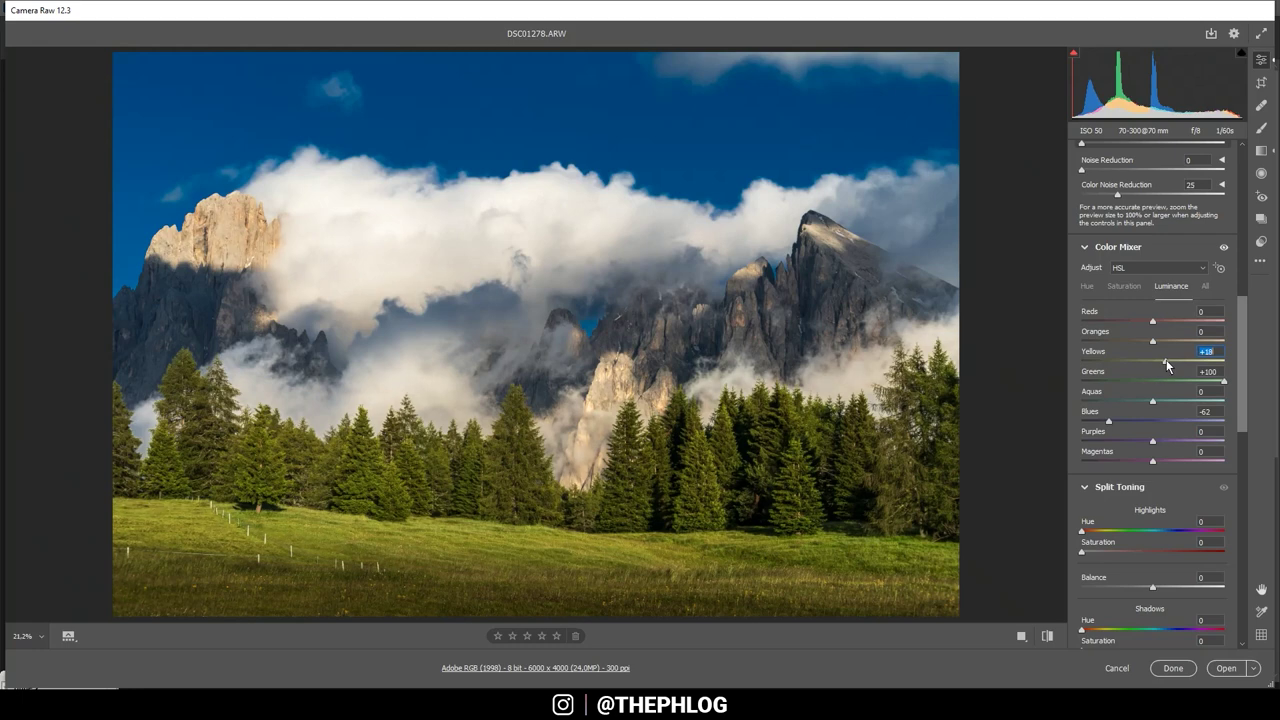
# Desaturate Blues to -32 and Greens to -24 in the Color Mixer.
pyautogui.click(1121, 289)
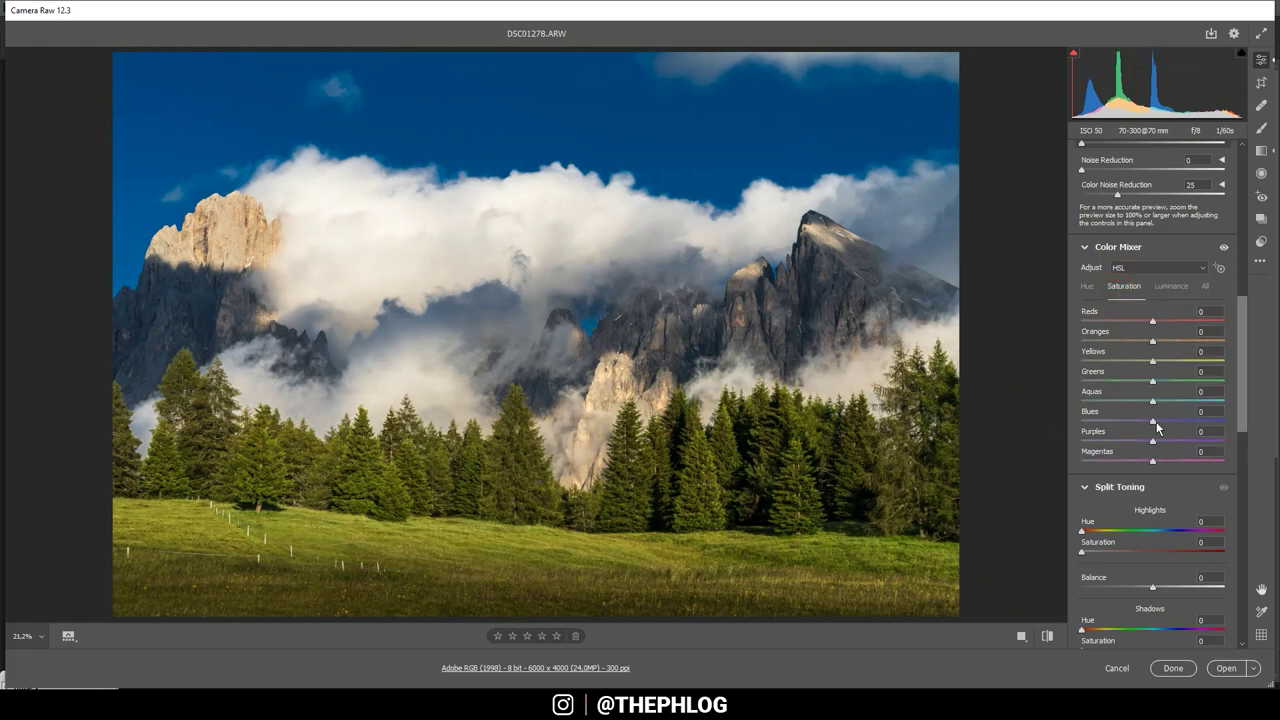
pyautogui.moveTo(1152, 422); pyautogui.dragTo(1128, 421)
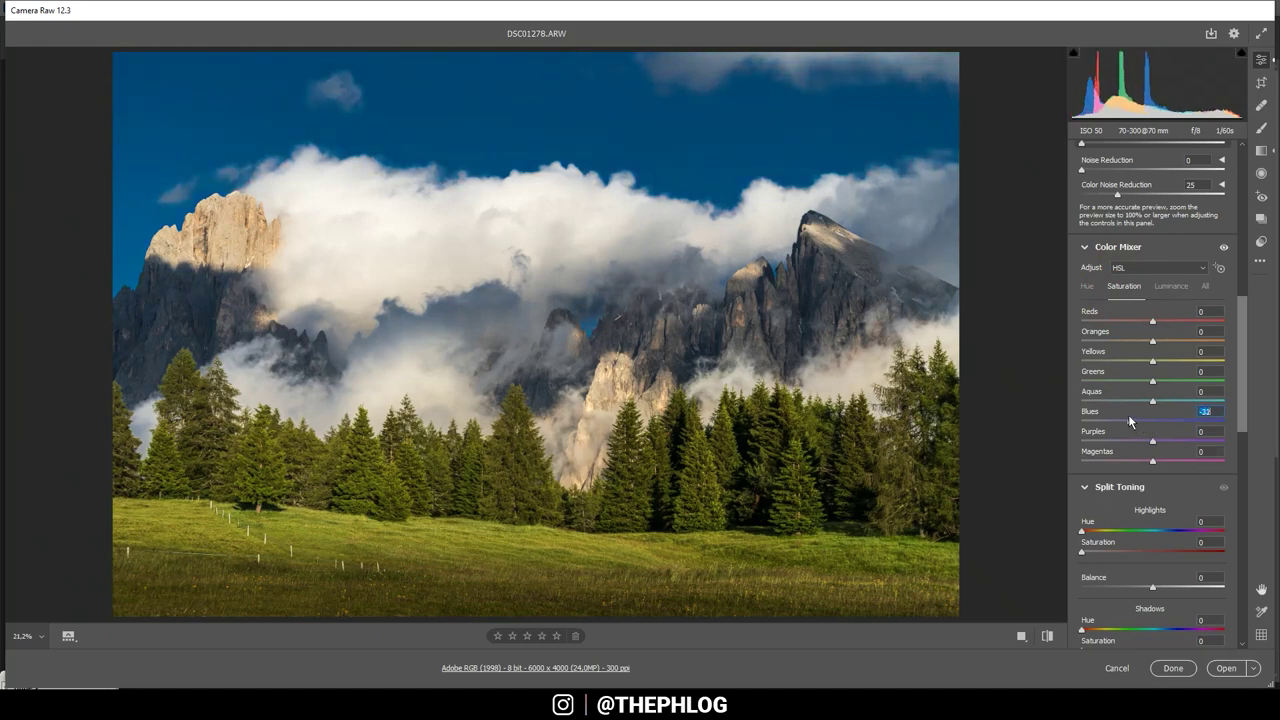
pyautogui.click(1140, 361)
pyautogui.moveTo(1152, 382); pyautogui.dragTo(1143, 385)
pyautogui.moveTo(1143, 386); pyautogui.dragTo(1136, 381)
# Warm the split-toning highlights with Hue 39 and a little saturation.
pyautogui.moveTo(1240, 297); pyautogui.dragTo(1240, 352)
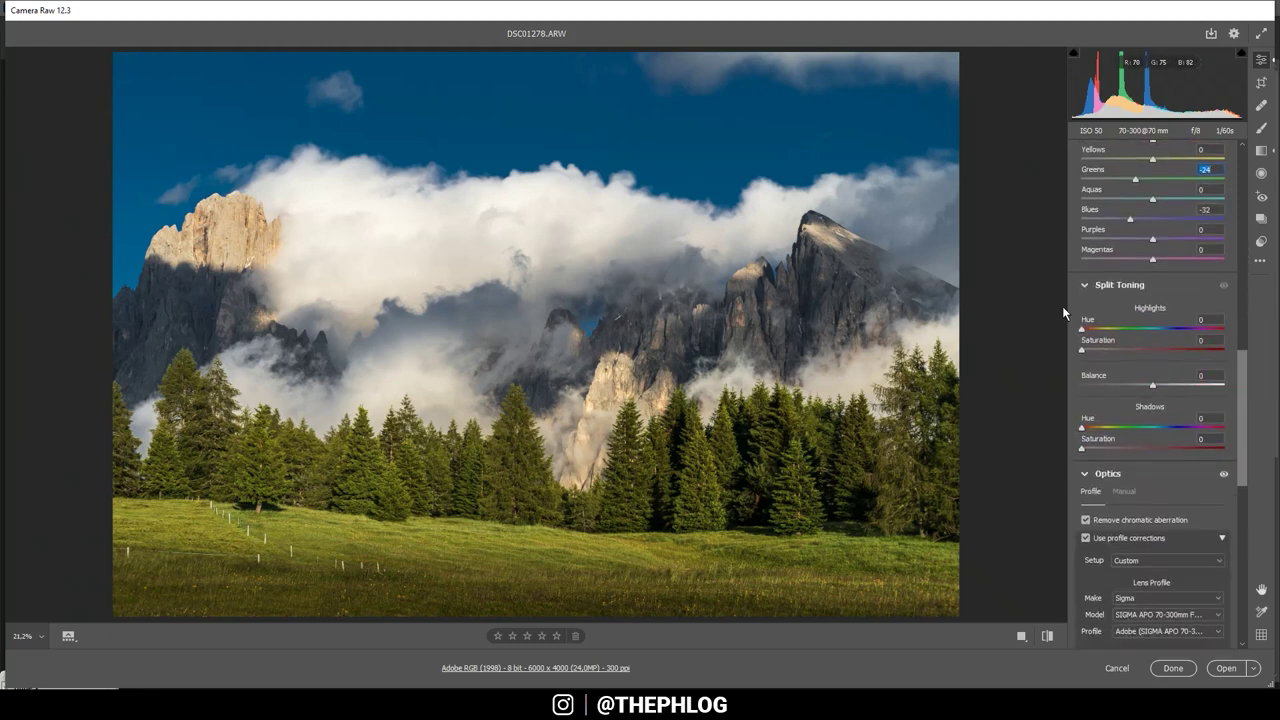
pyautogui.moveTo(1082, 330); pyautogui.dragTo(1097, 330)
pyautogui.moveTo(1082, 350); pyautogui.dragTo(1092, 355)
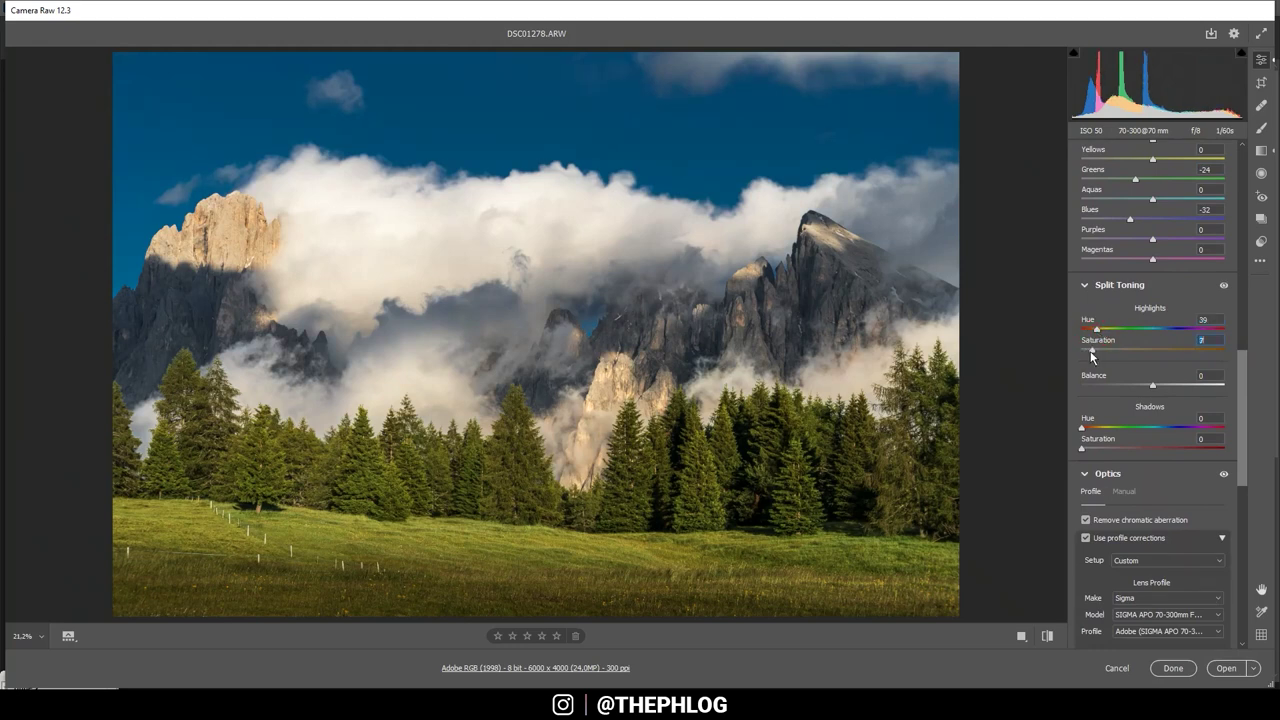
# Settle the split-toning highlights at Hue 52 and Saturation 4.
pyautogui.moveTo(1092, 355); pyautogui.dragTo(1090, 356)
pyautogui.moveTo(1090, 356); pyautogui.dragTo(1103, 331)
pyautogui.click(1098, 330)
pyautogui.scroll(-1, 1241, 385)
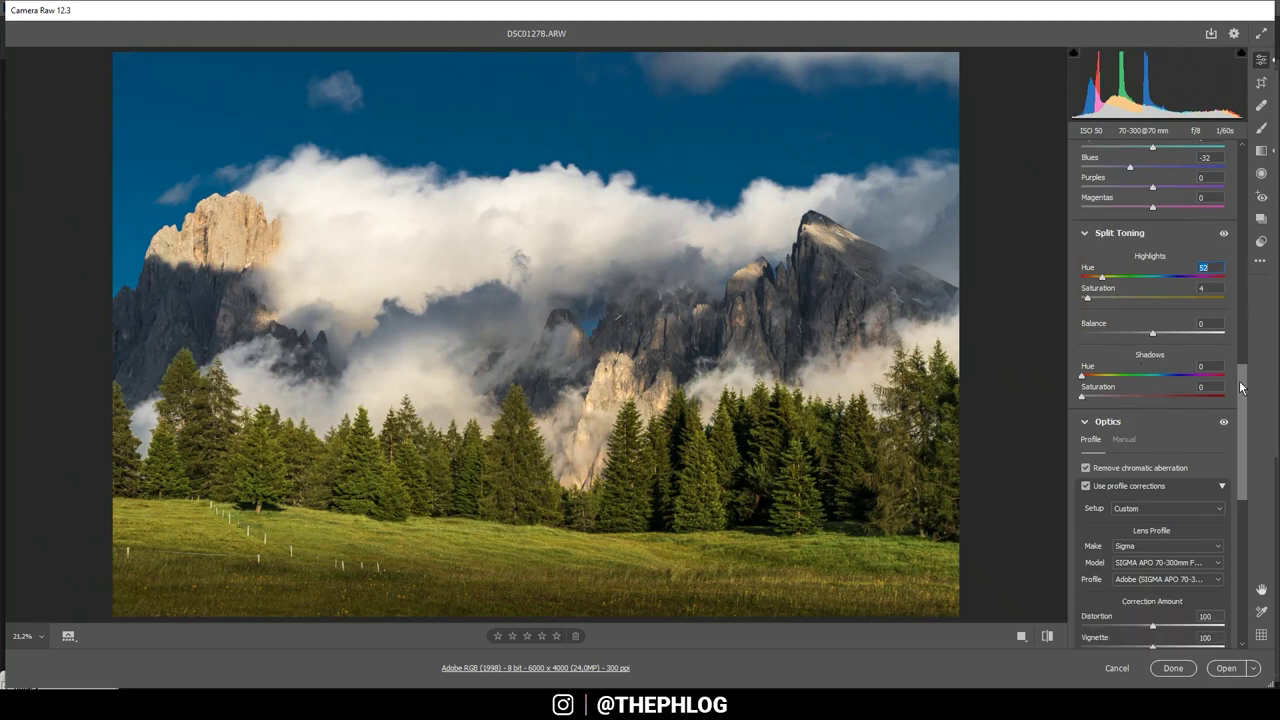
pyautogui.moveTo(1241, 387); pyautogui.dragTo(1226, 569)
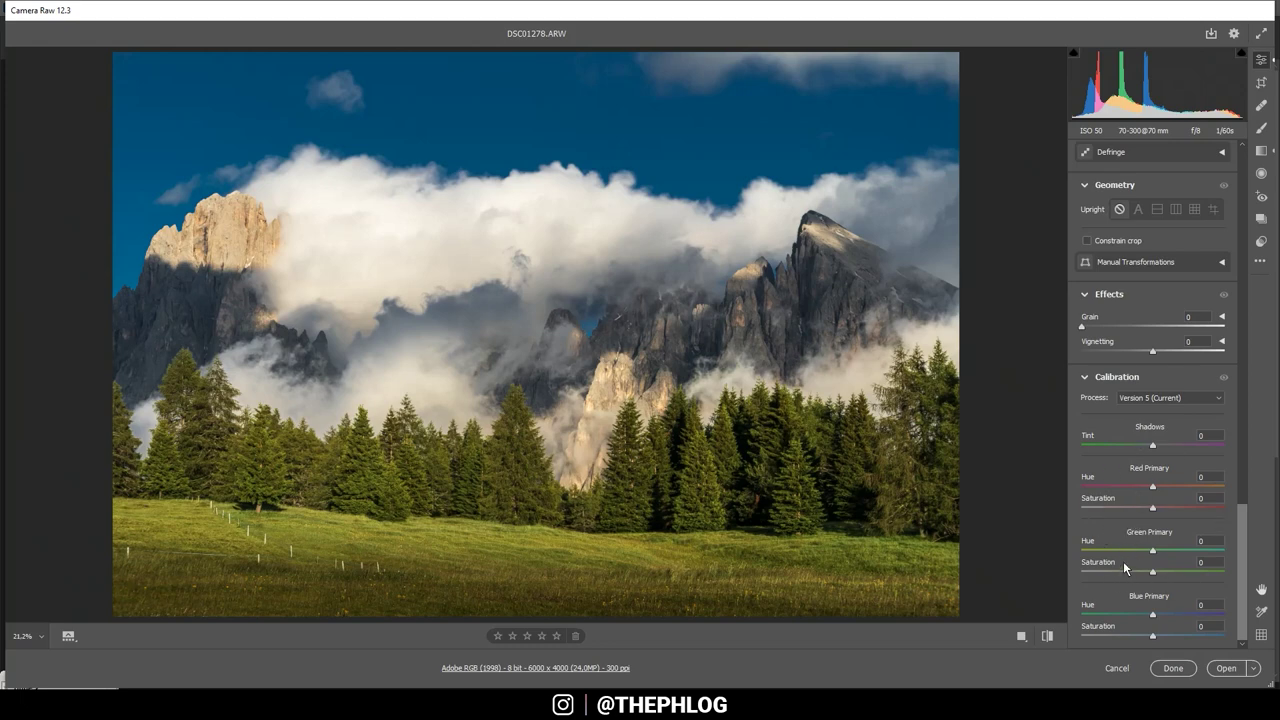
# Set the Blue Primary to Hue -7 and Saturation +13.
pyautogui.moveTo(1151, 613); pyautogui.dragTo(1146, 613)
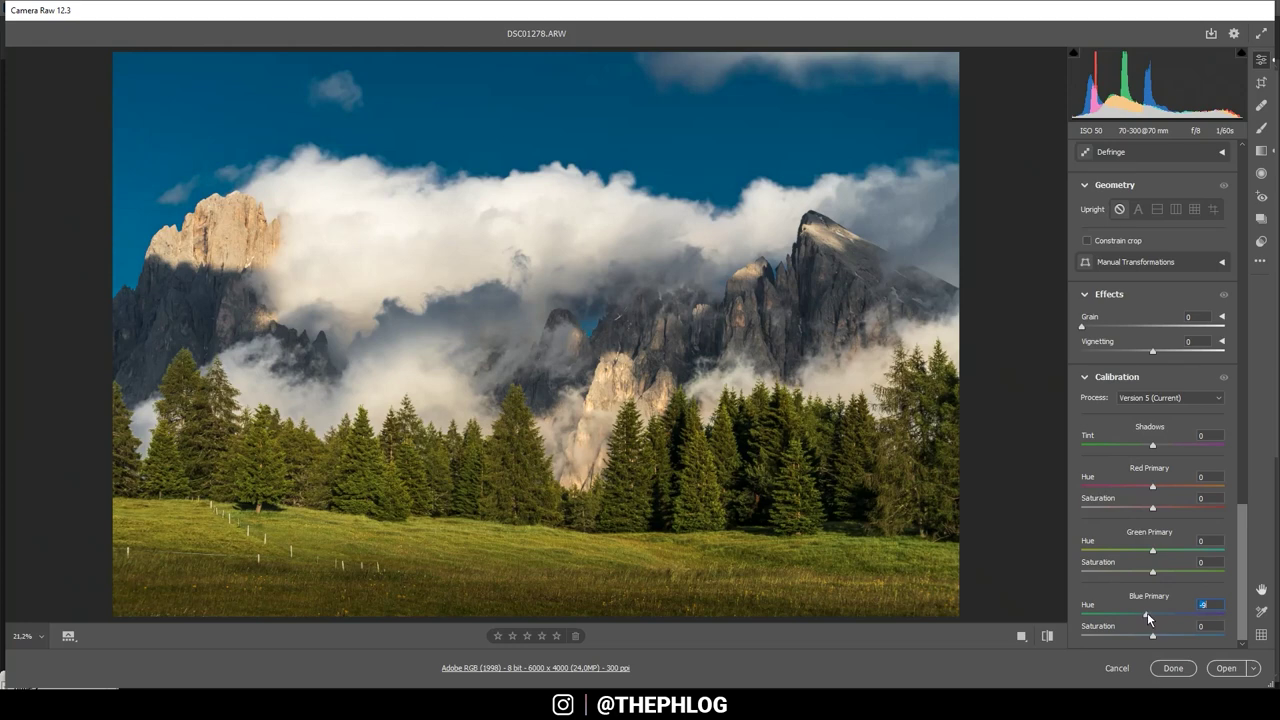
pyautogui.click(1149, 613)
pyautogui.moveTo(1152, 637); pyautogui.dragTo(1160, 637)
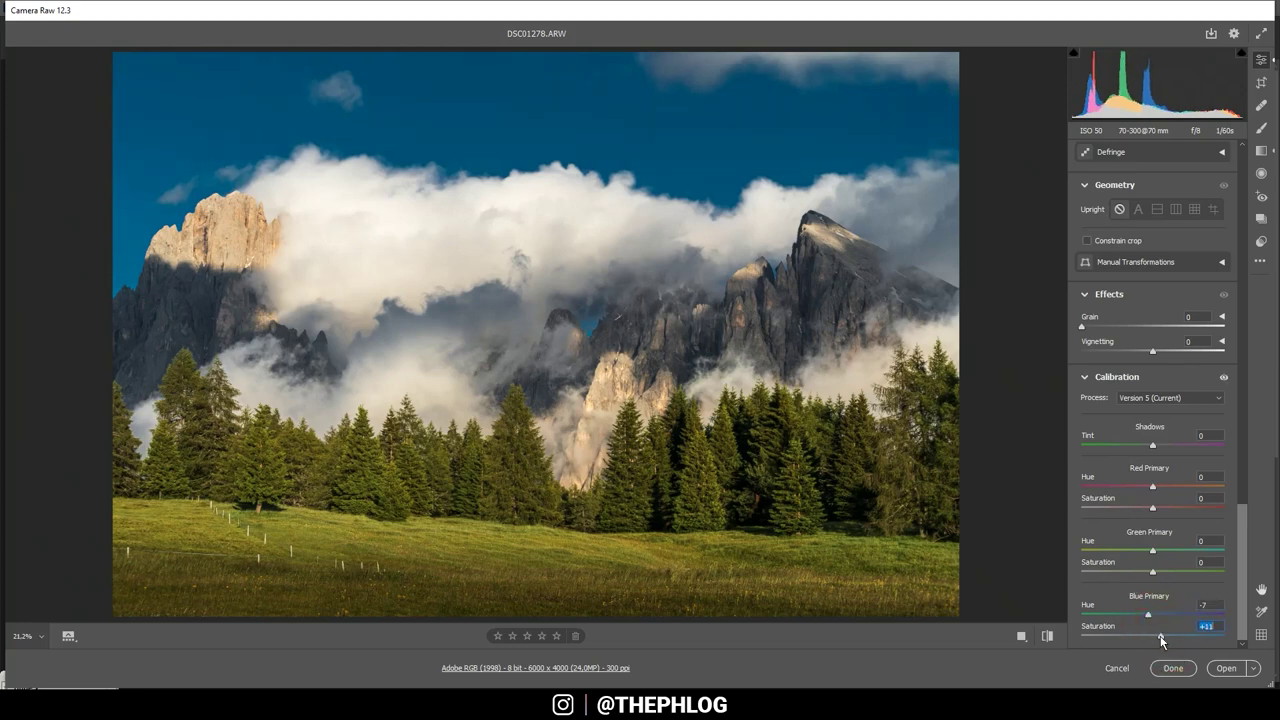
pyautogui.click(1161, 637)
# Set Red Primary Hue +19/Saturation +12 and Green Primary Hue +14/Saturation +15.
pyautogui.moveTo(1153, 488); pyautogui.dragTo(1166, 488)
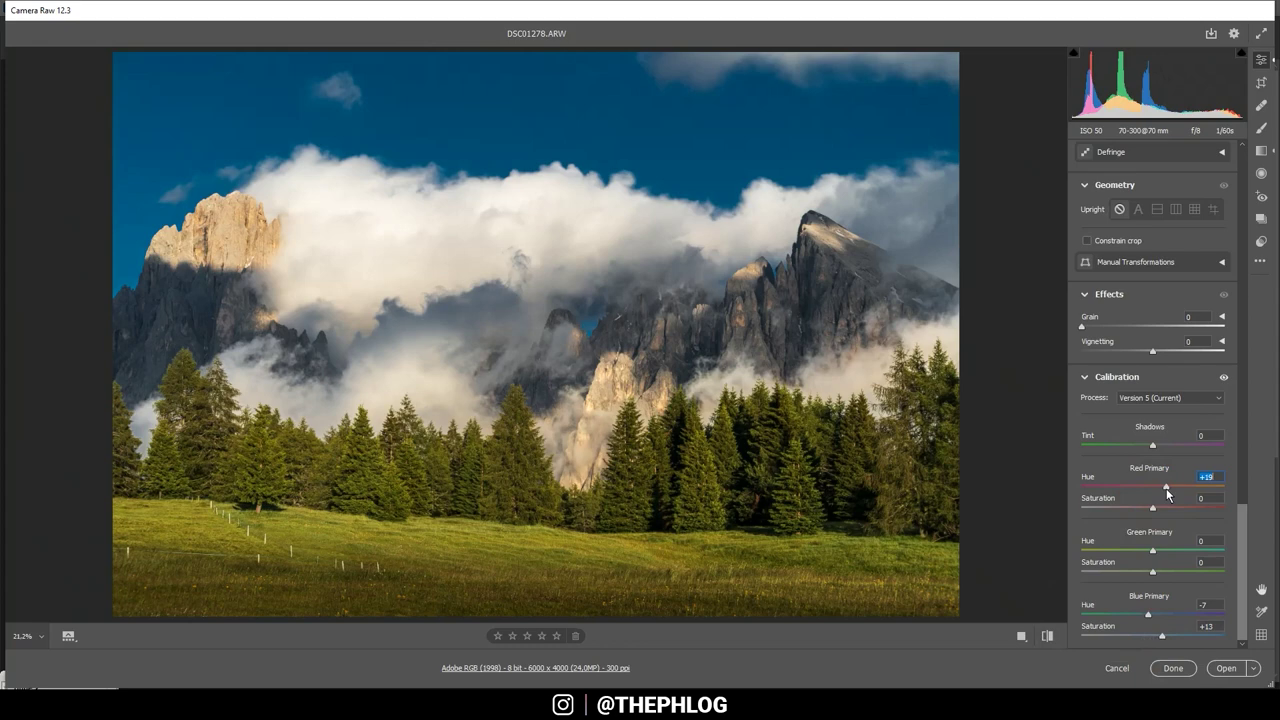
pyautogui.moveTo(1152, 551); pyautogui.dragTo(1164, 557)
pyautogui.moveTo(1153, 509); pyautogui.dragTo(1161, 509)
pyautogui.moveTo(1153, 571); pyautogui.dragTo(1164, 574)
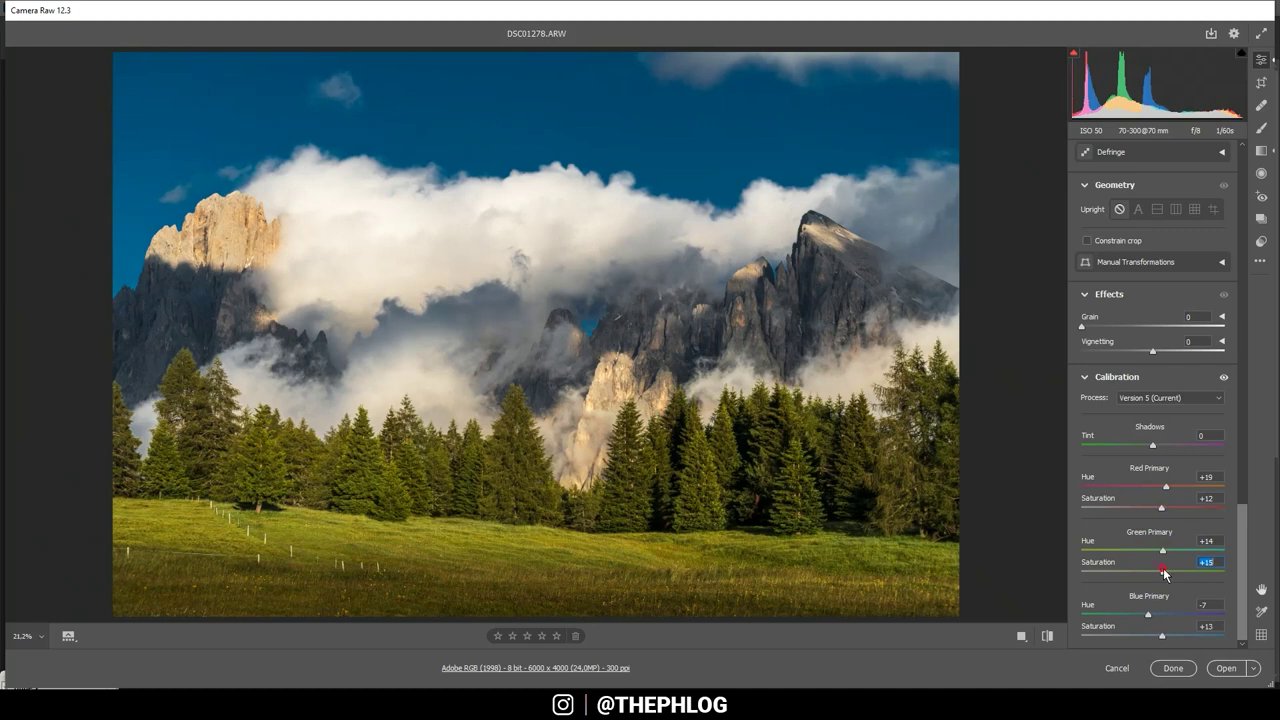
pyautogui.moveTo(1243, 544); pyautogui.dragTo(1227, 258)
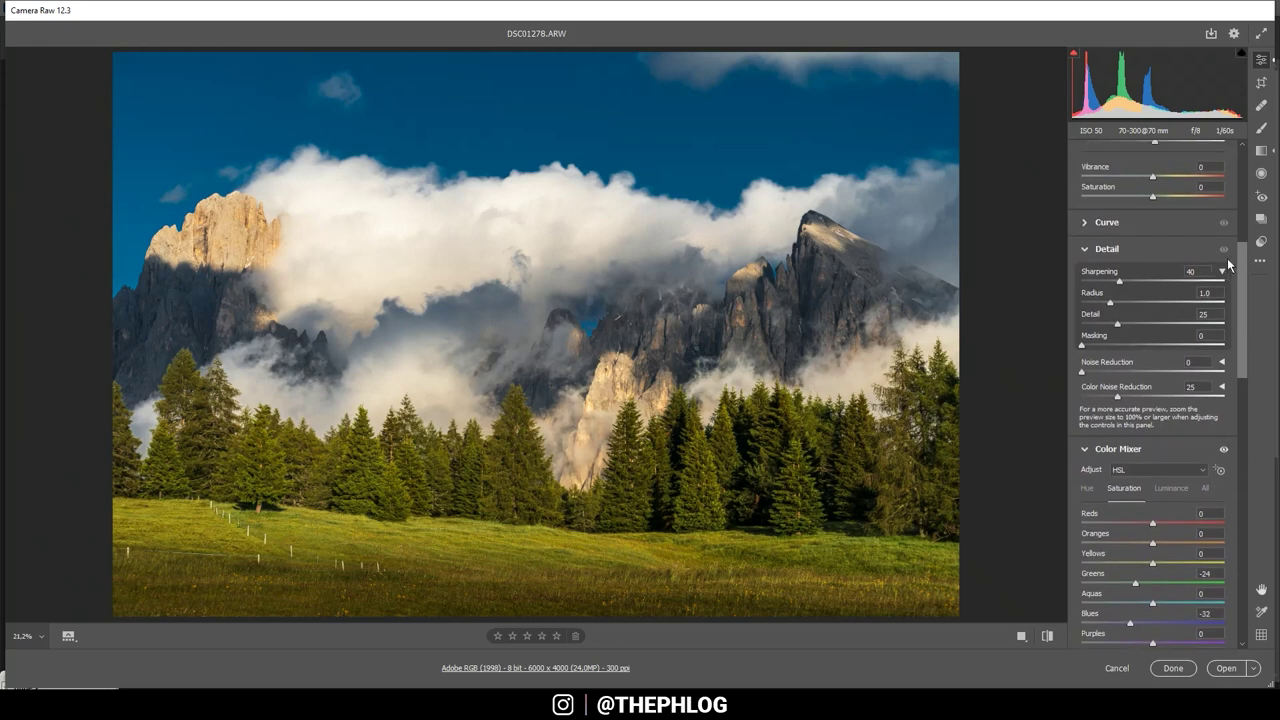
# Apply Sharpening 76, Radius 0.5, Detail 100, Masking 59, and open the image in Photoshop.
pyautogui.scroll(2, 1227, 258)
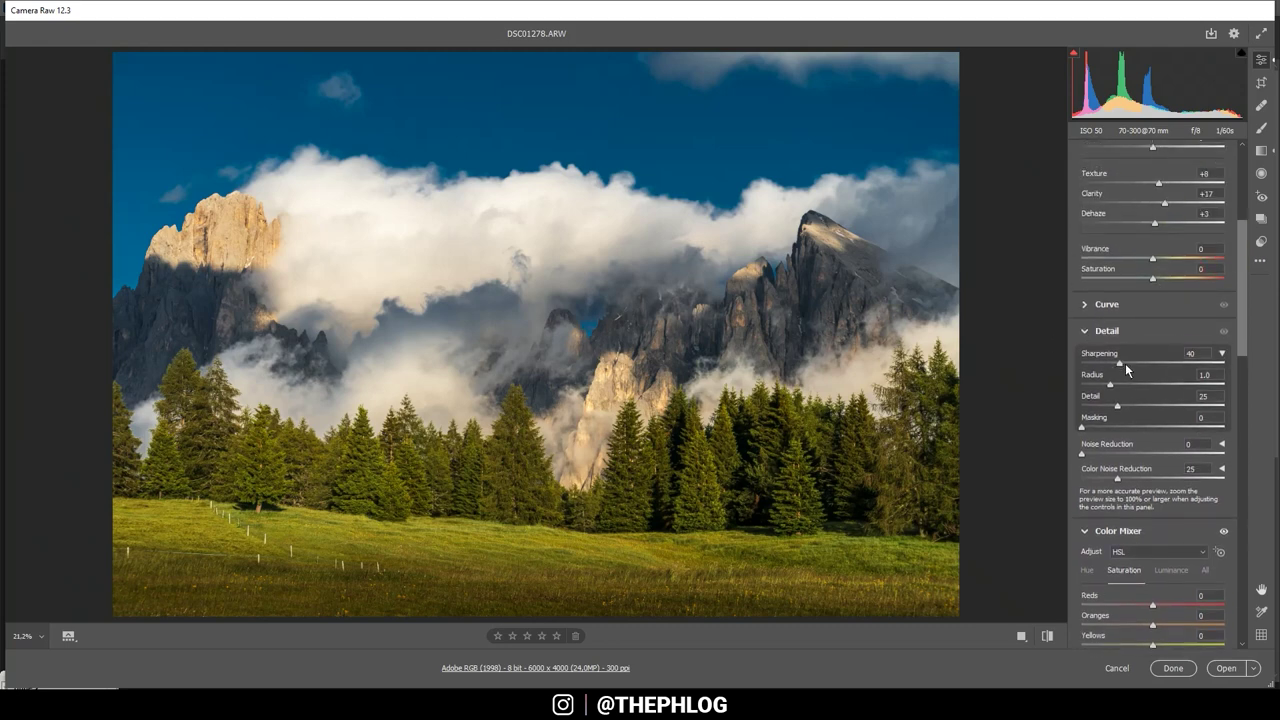
pyautogui.moveTo(1125, 364)
pyautogui.mouseDown()
pyautogui.moveTo(1153, 363)
pyautogui.moveTo(1041, 382)
pyautogui.mouseUp()
pyautogui.moveTo(1117, 405); pyautogui.dragTo(1226, 405)
pyautogui.moveTo(1082, 428); pyautogui.dragTo(1165, 426)
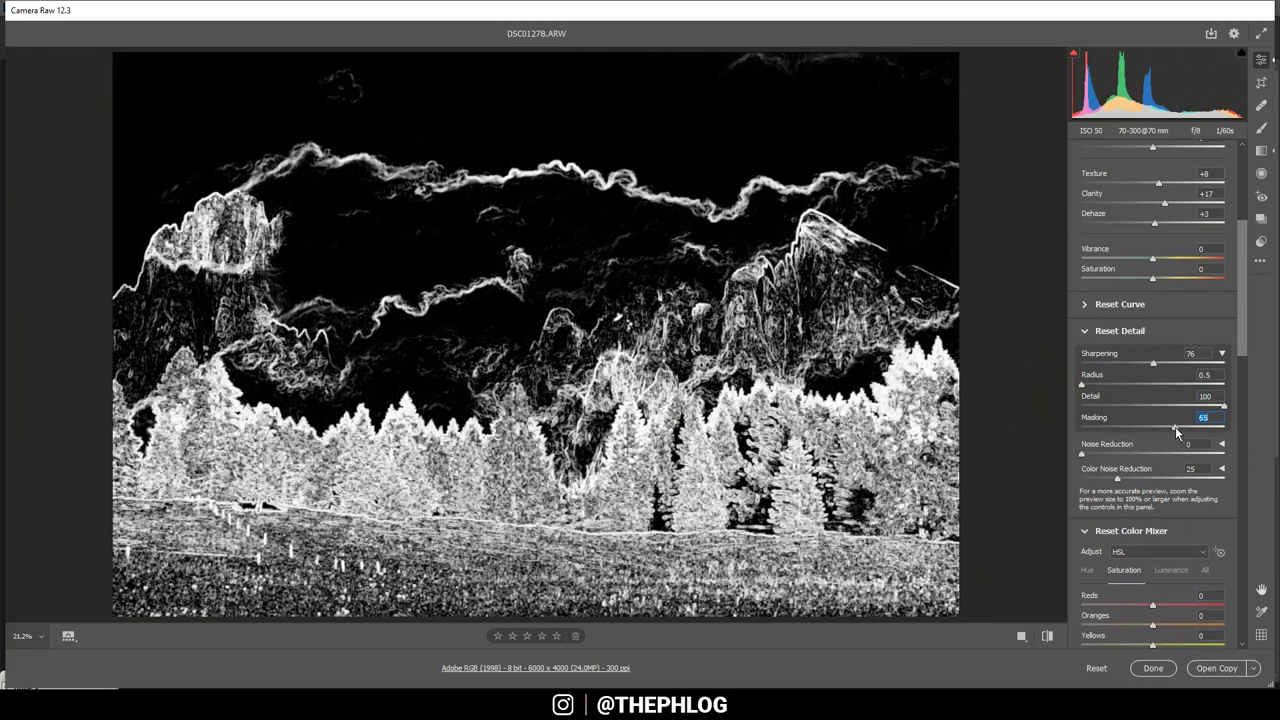
pyautogui.moveTo(1165, 426); pyautogui.dragTo(1167, 427)
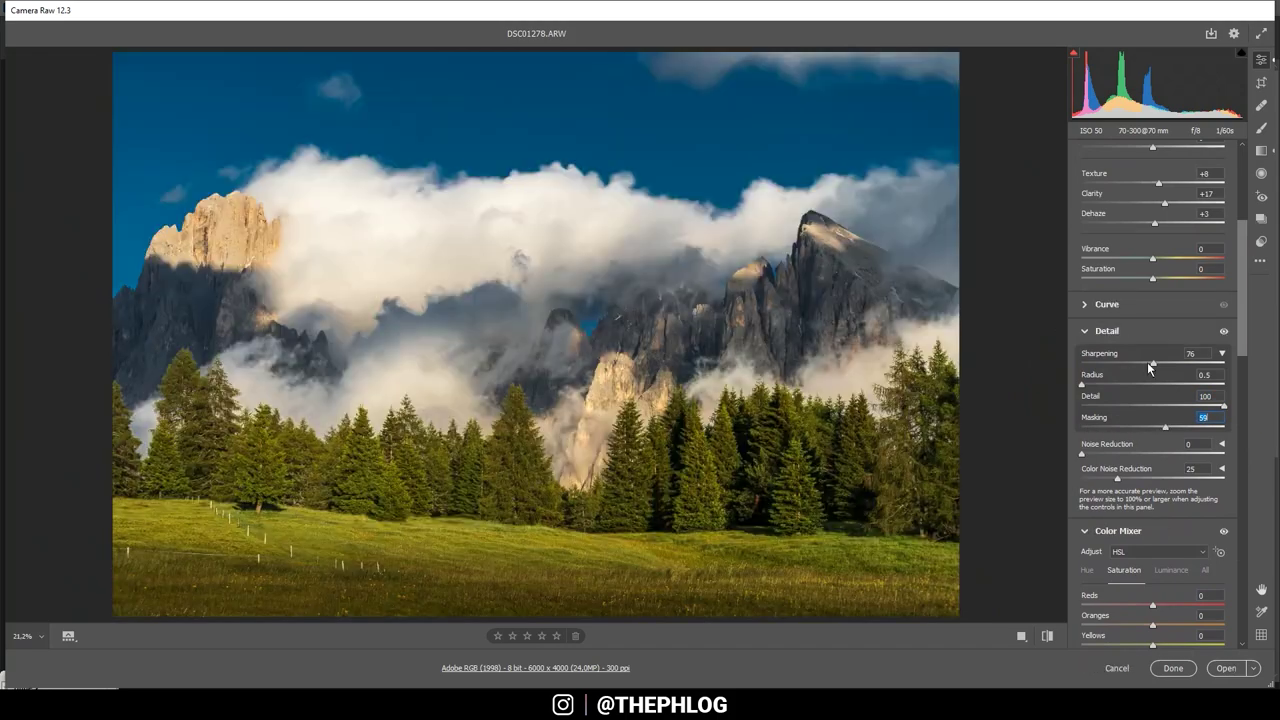
pyautogui.click(1232, 672)
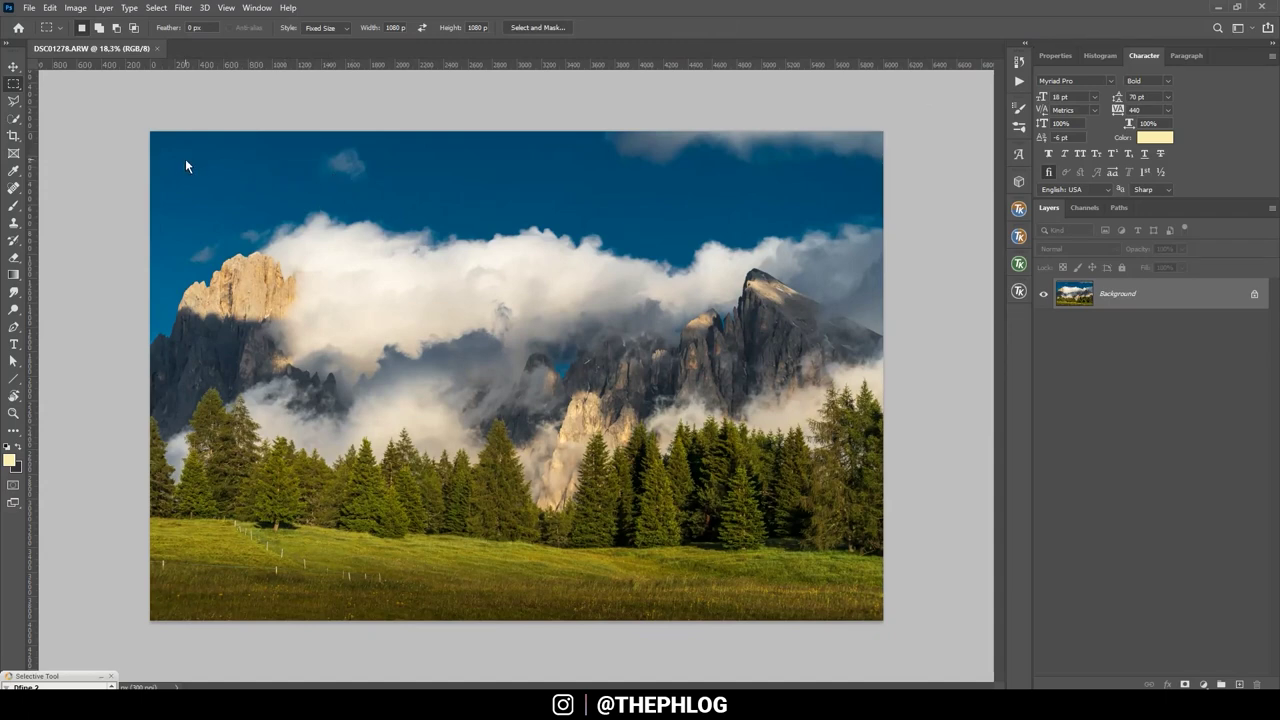
# Crop the landscape slightly inward from the top-left corner and commit the crop.
pyautogui.press('c')
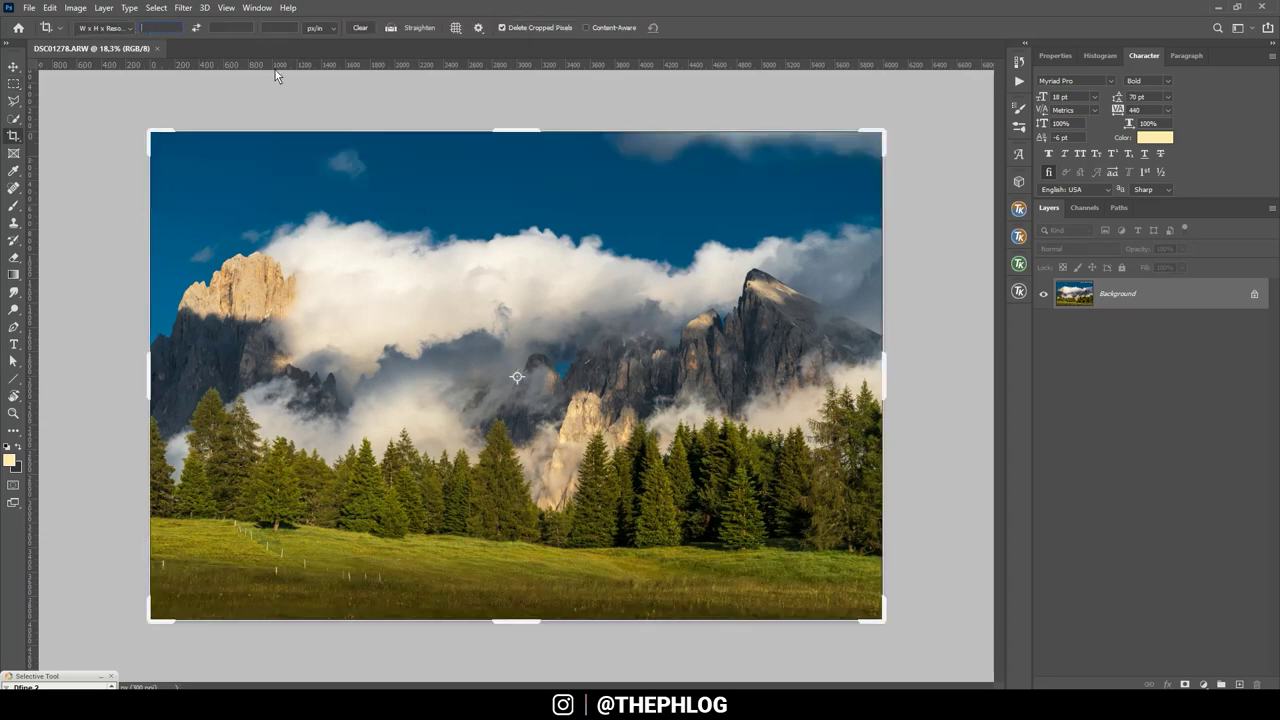
pyautogui.moveTo(151, 136)
pyautogui.mouseDown()
pyautogui.moveTo(166, 148)
pyautogui.moveTo(157, 137)
pyautogui.mouseUp()
pyautogui.click(698, 27)
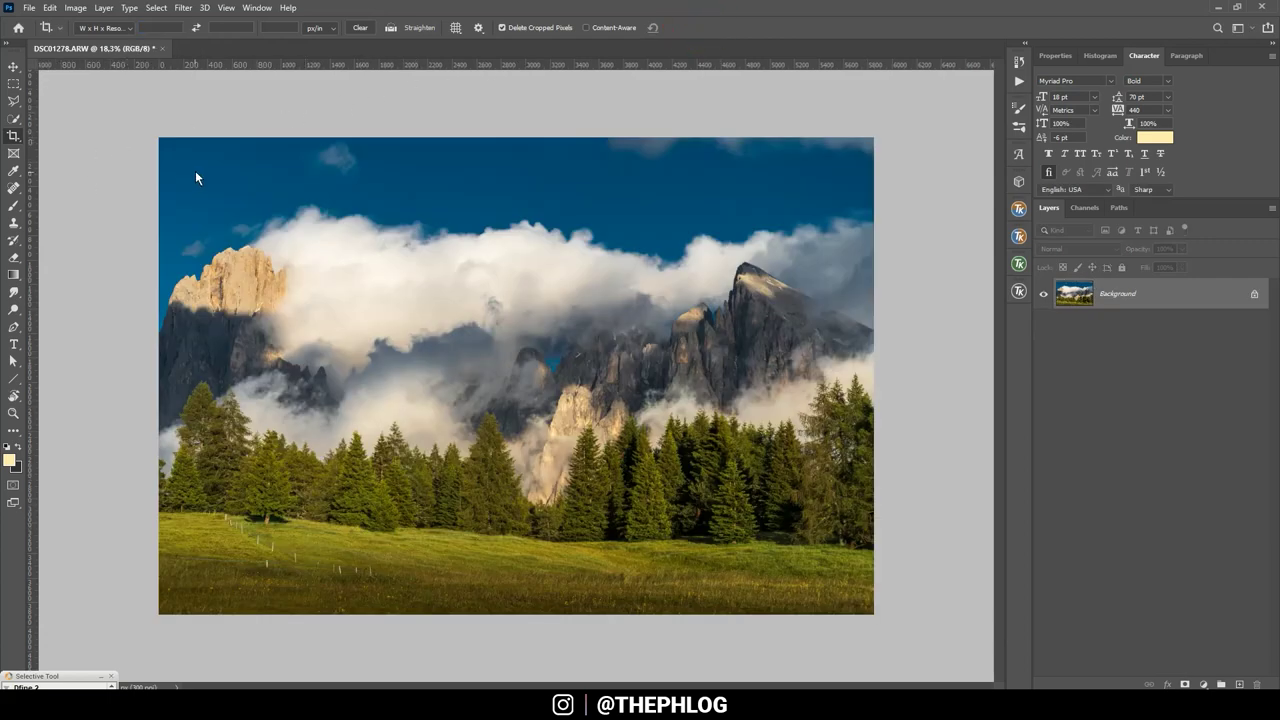
# Heal away the cloud wisp along the sky's top edge with the Spot Healing Brush.
pyautogui.click(14, 188)
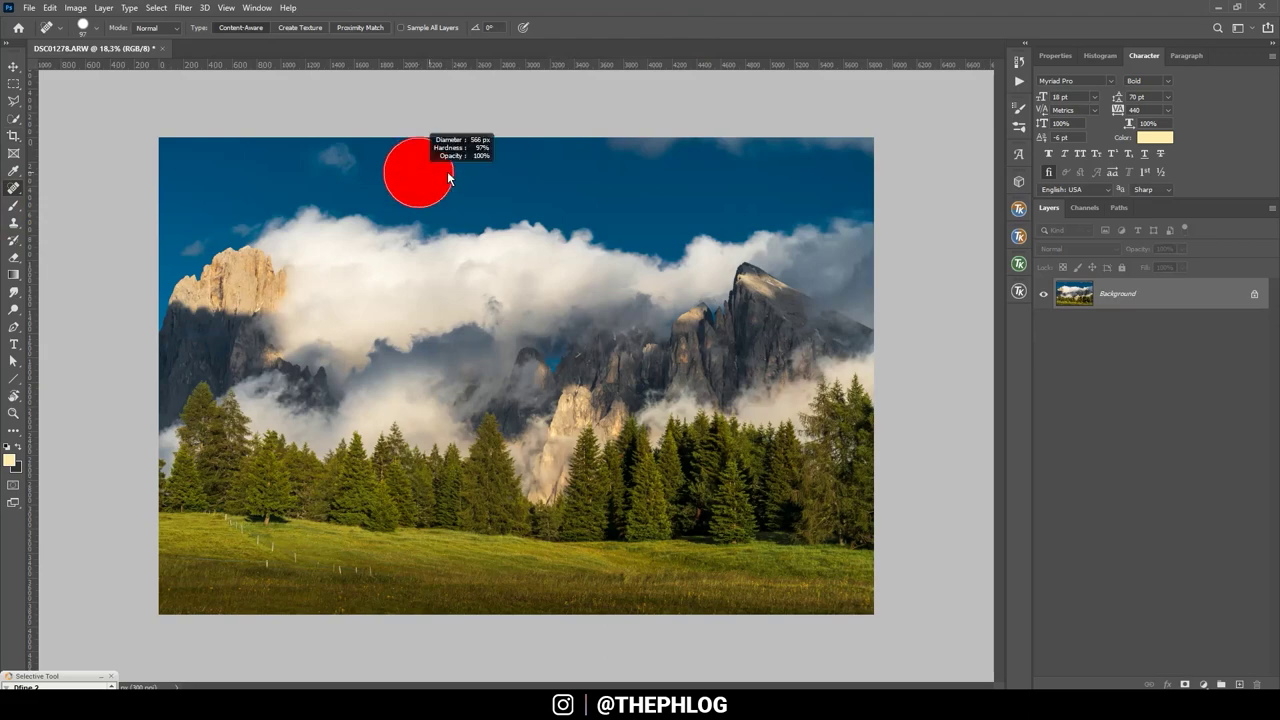
pyautogui.hotkey('ctrl', '+')
pyautogui.scroll(5, 342, 118)
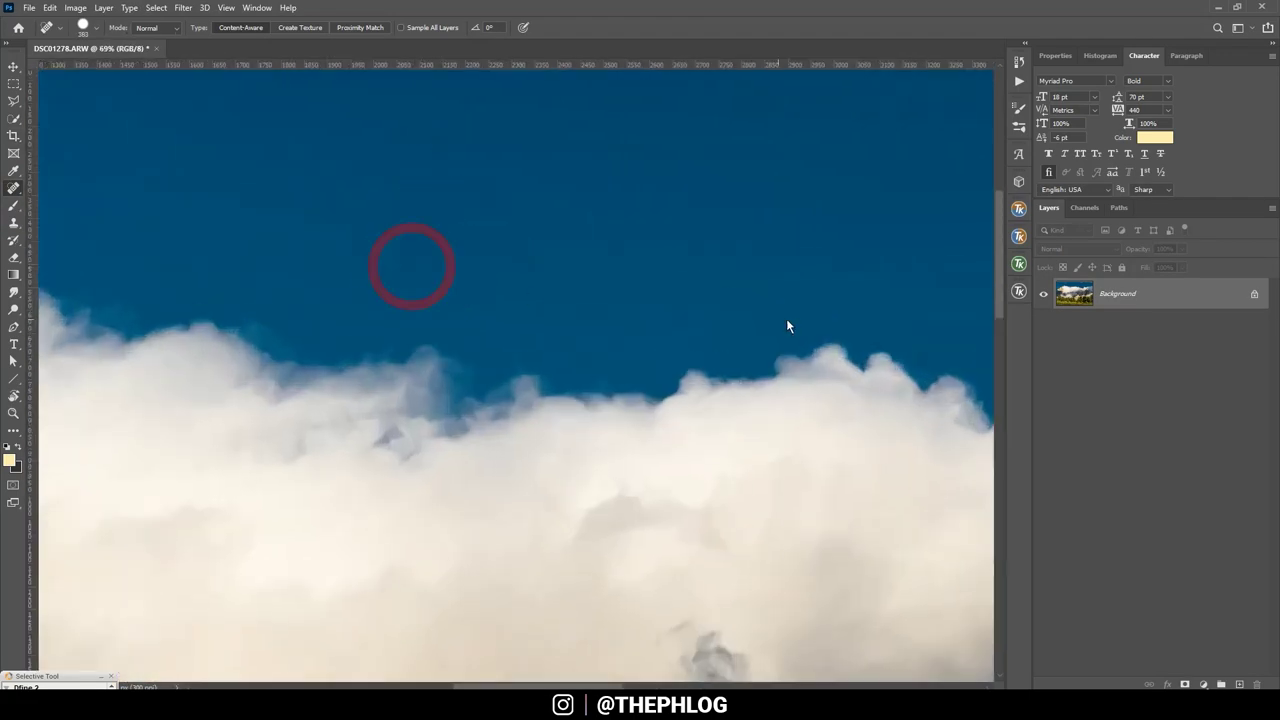
pyautogui.scroll(-3, 786, 318)
pyautogui.scroll(1, 775, 202)
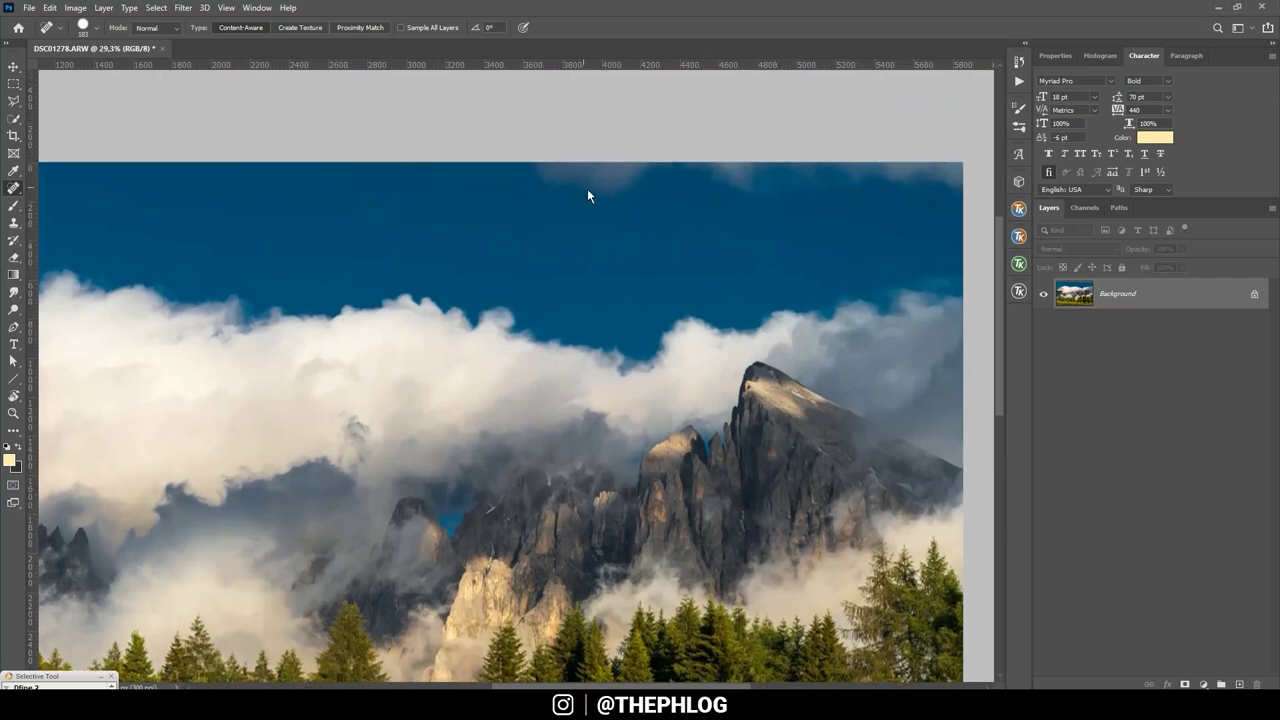
pyautogui.moveTo(561, 164); pyautogui.dragTo(975, 158)
pyautogui.hotkey('ctrl', '0')
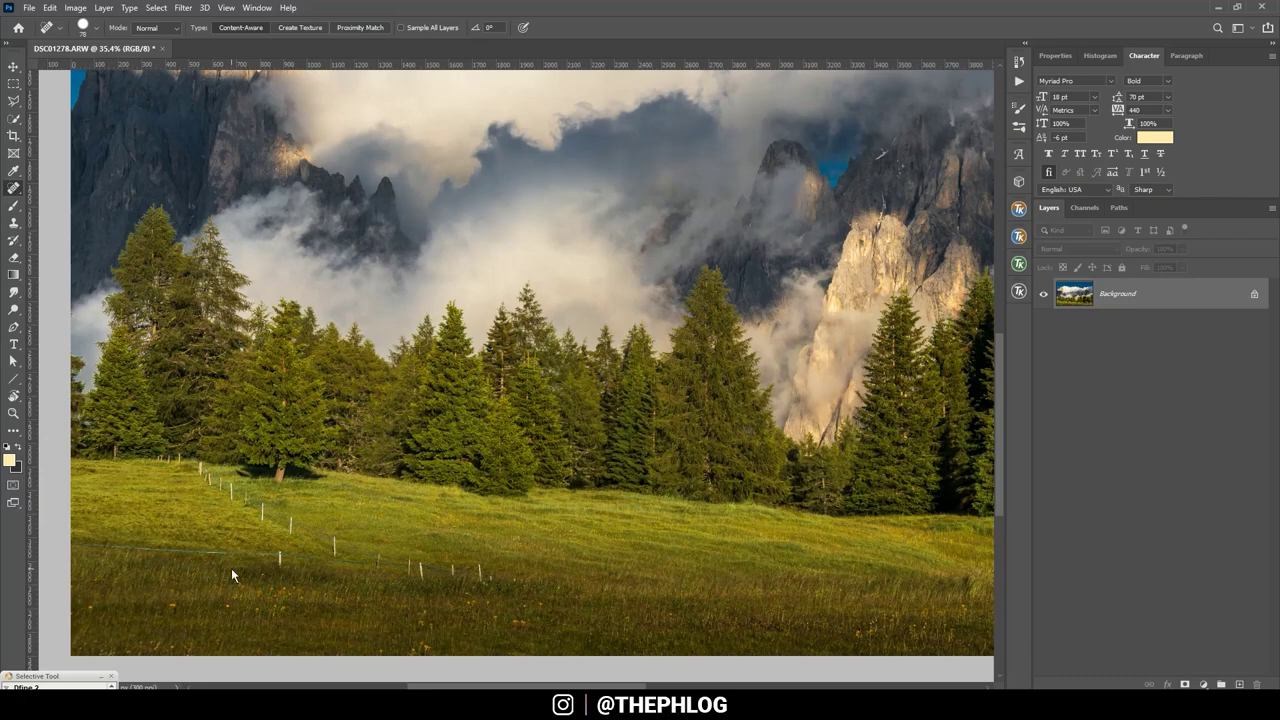
# Zoom in on the meadow fence posts and resize the healing brush.
pyautogui.moveTo(231, 568); pyautogui.dragTo(500, 595)
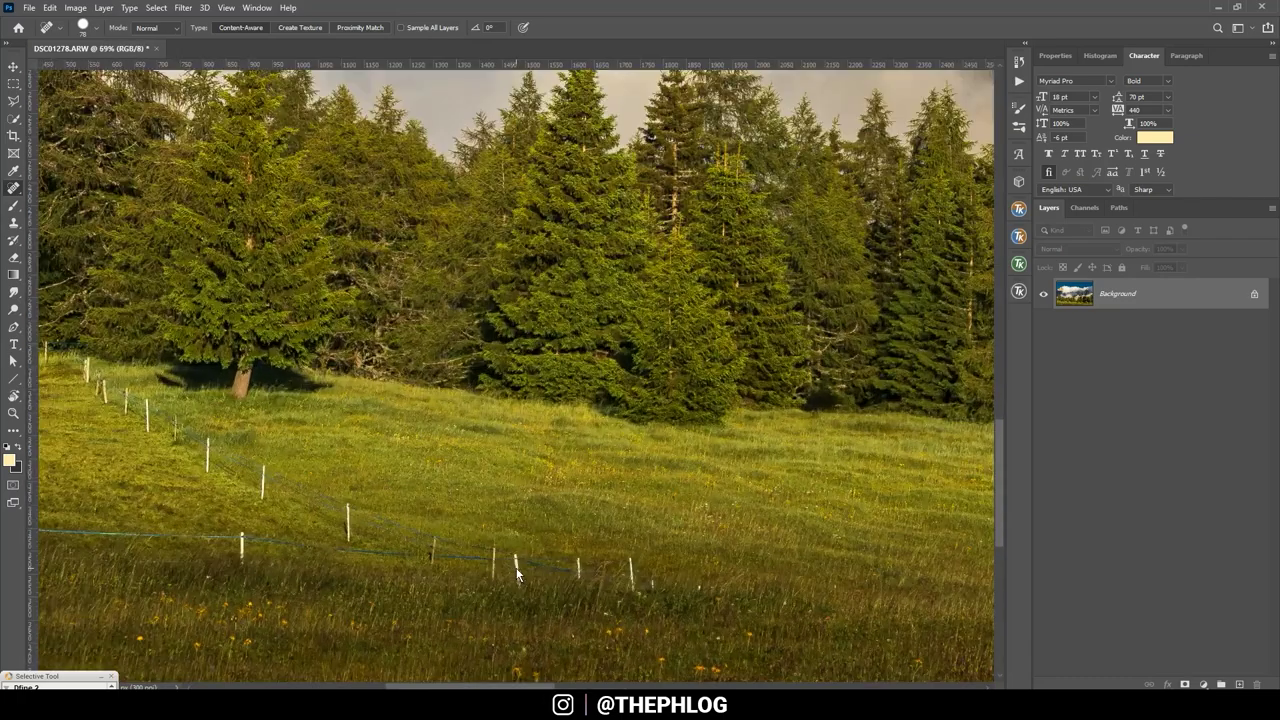
pyautogui.moveTo(592, 599); pyautogui.dragTo(628, 570)
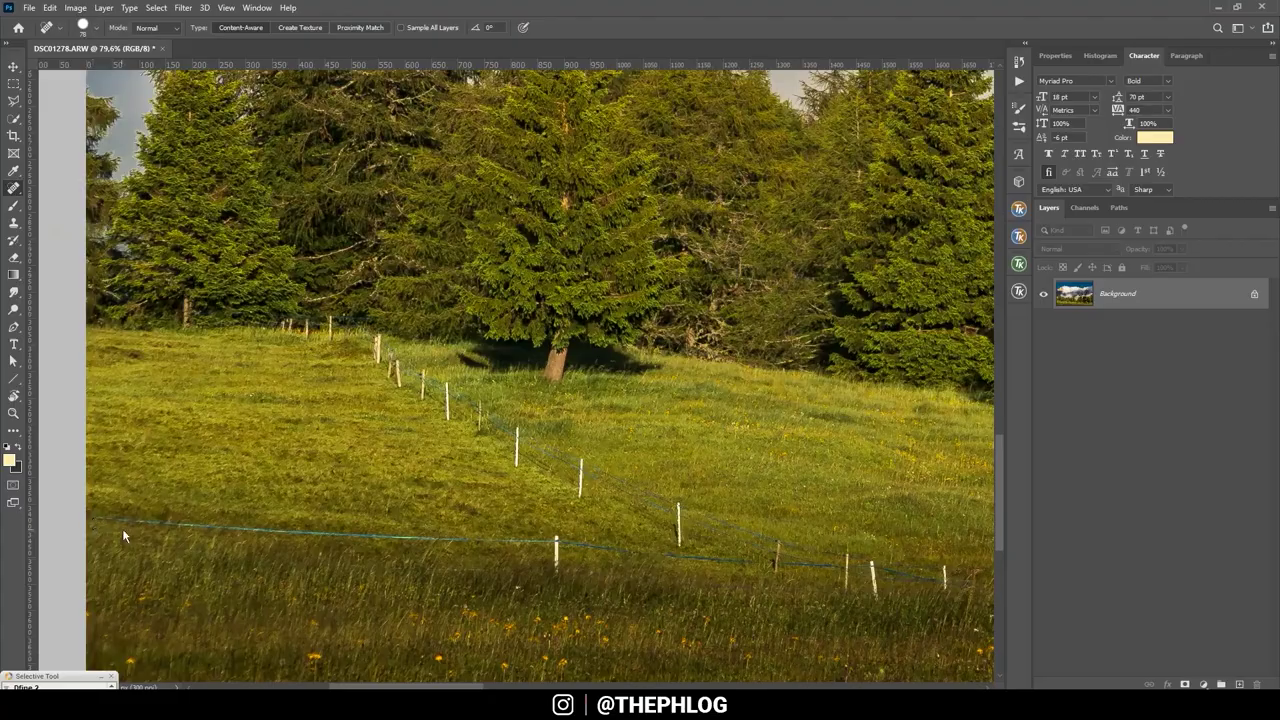
pyautogui.moveTo(123, 528); pyautogui.dragTo(96, 535)
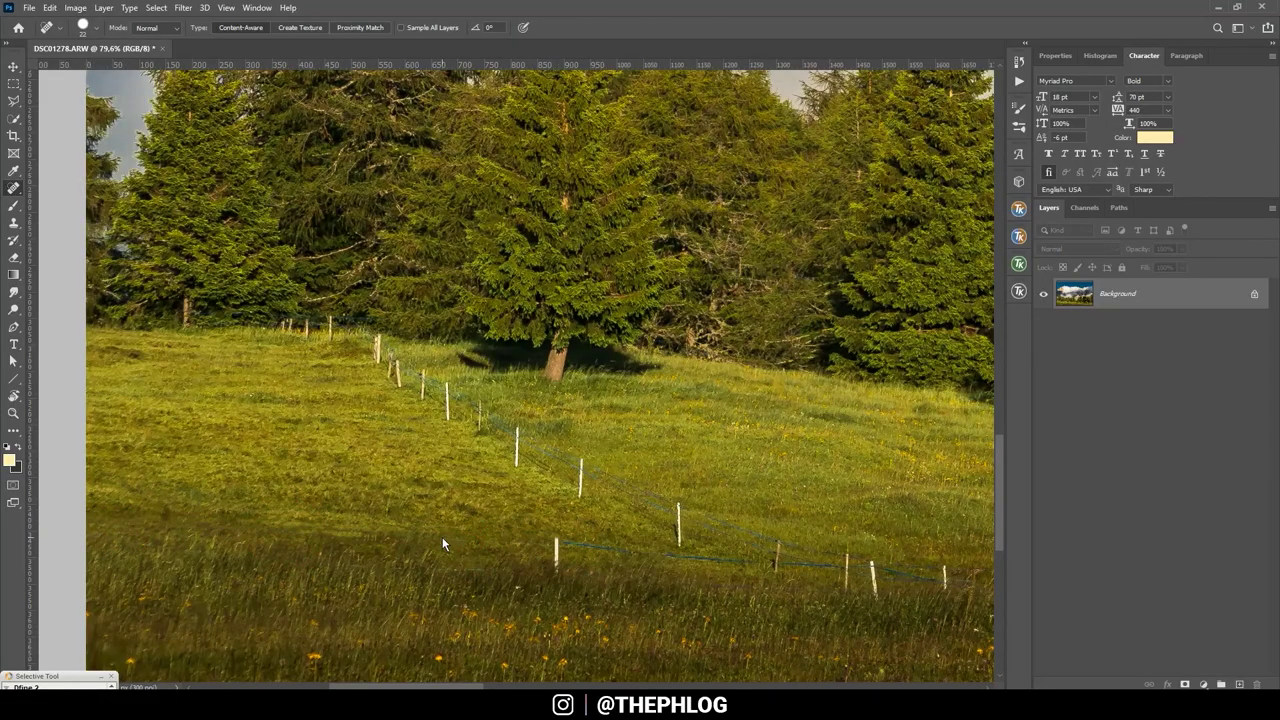
pyautogui.moveTo(443, 540); pyautogui.dragTo(789, 597)
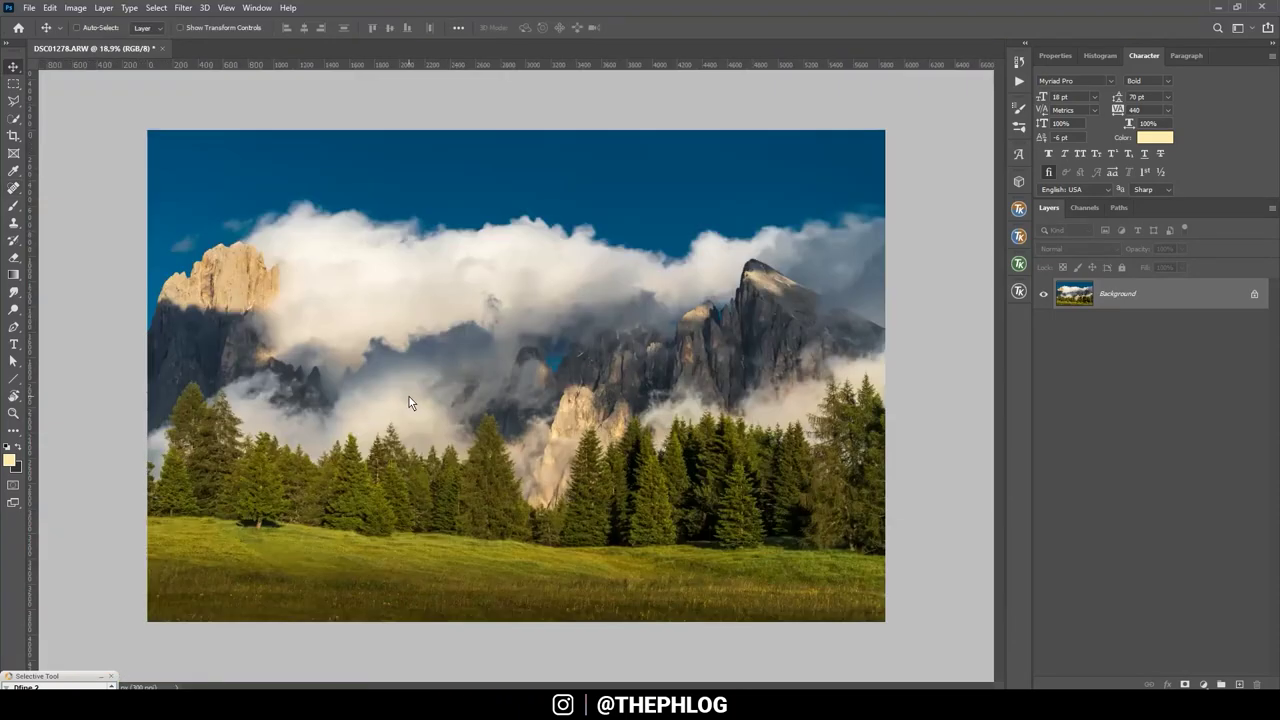
# Apply the Color Efex Pro 4 Polarization filter (Rotate 105°, Strength 53%) as a new layer.
pyautogui.click(183, 8)
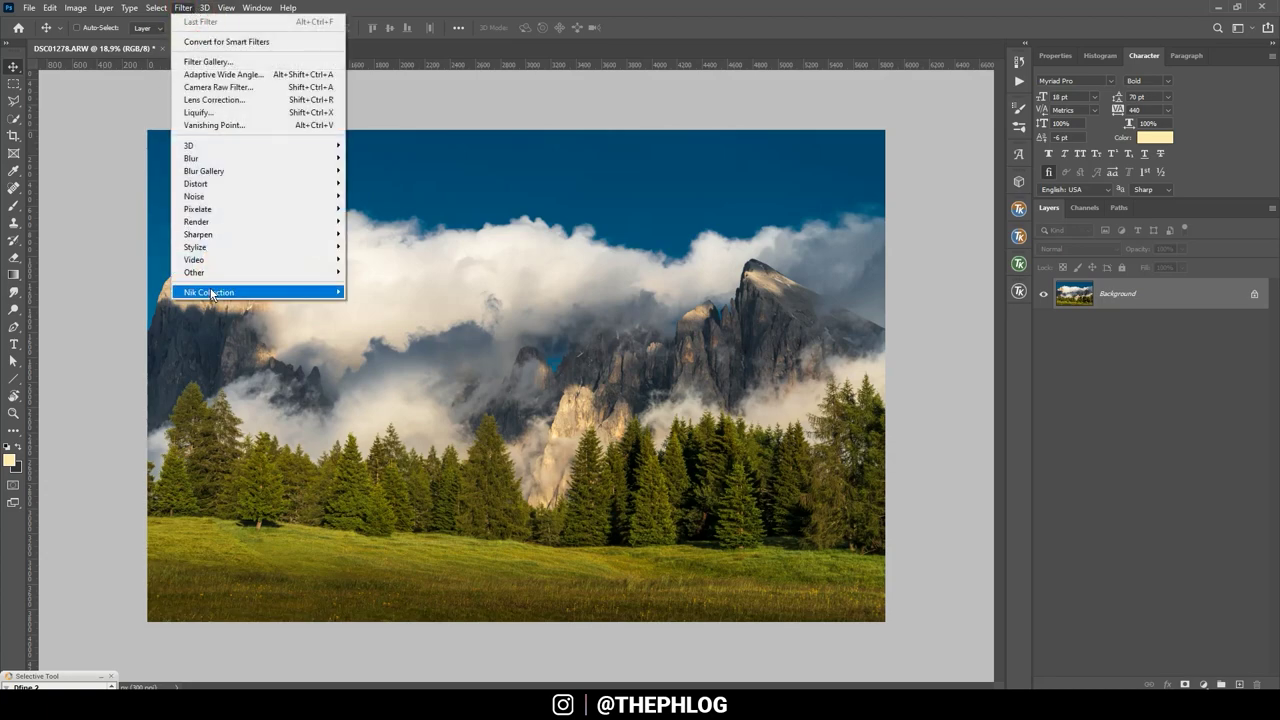
pyautogui.moveTo(209, 292)
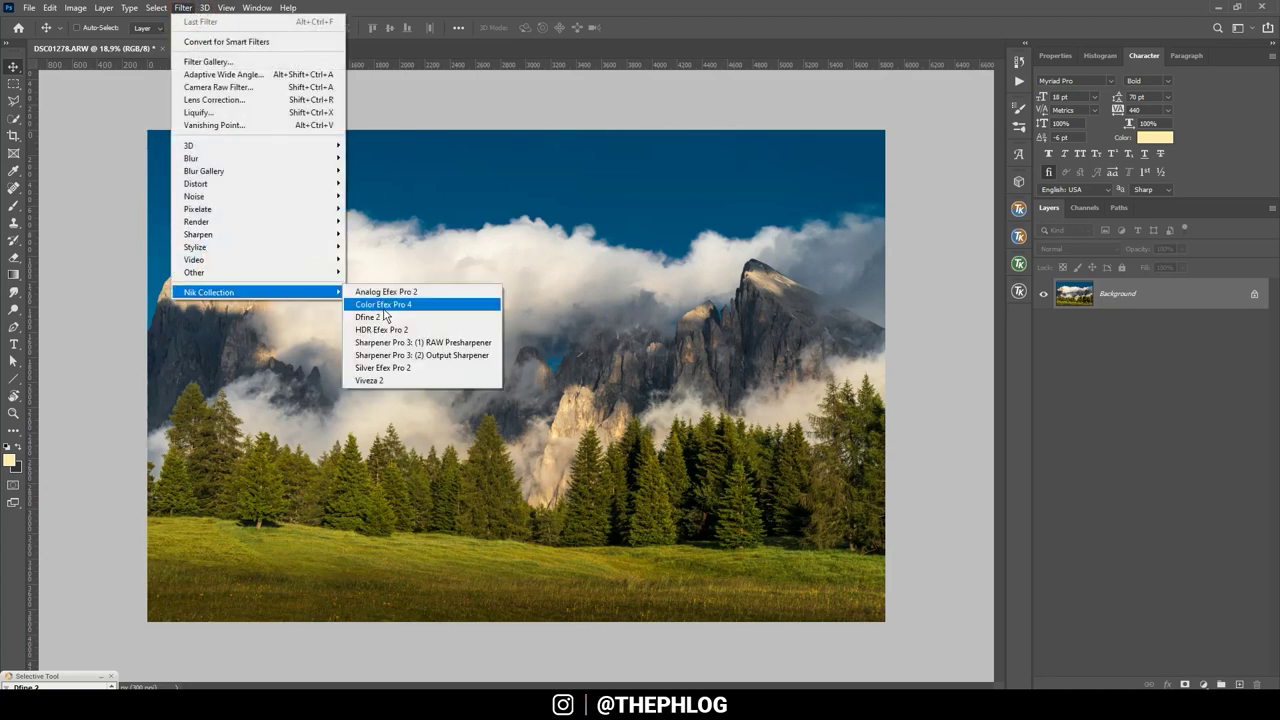
pyautogui.click(384, 309)
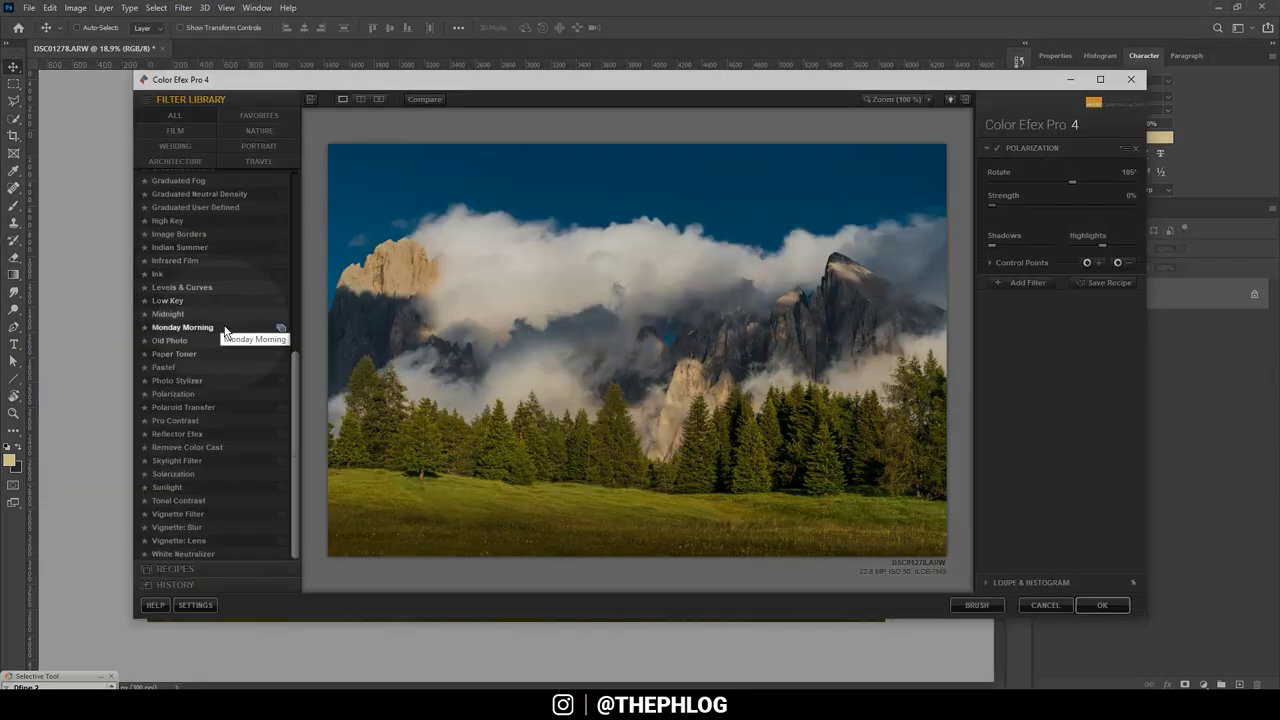
pyautogui.click(185, 395)
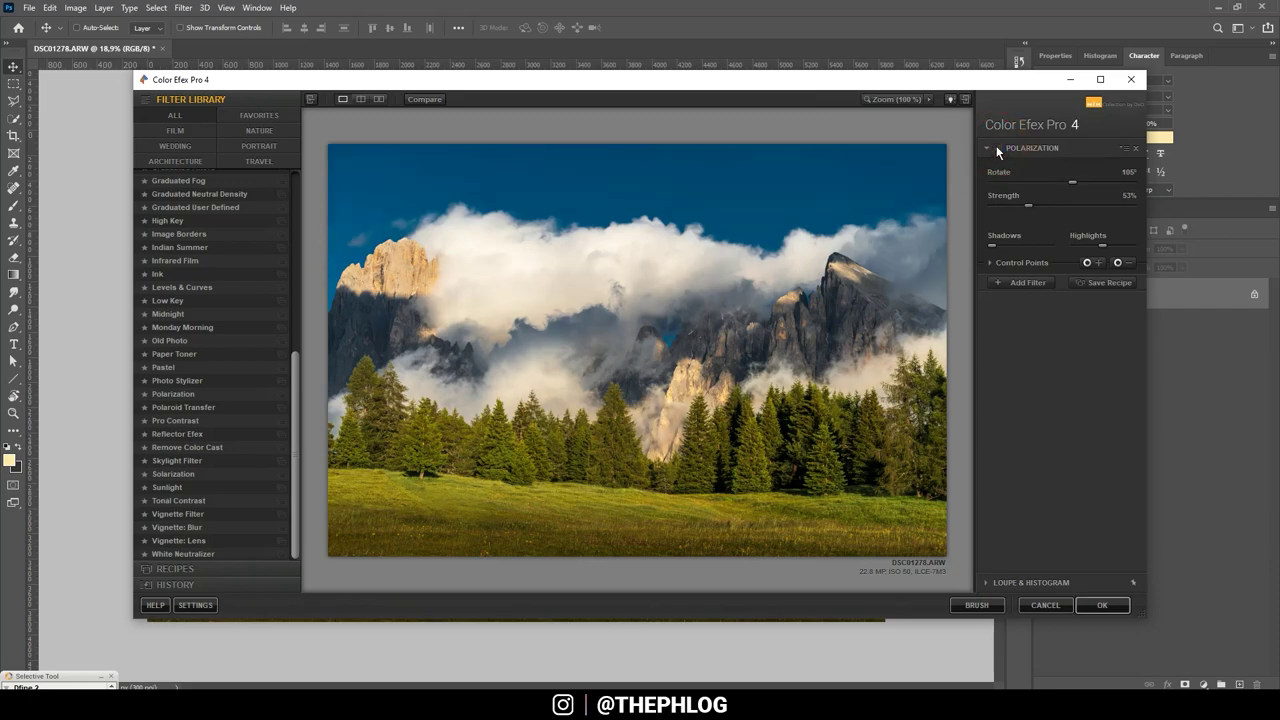
pyautogui.click(1102, 605)
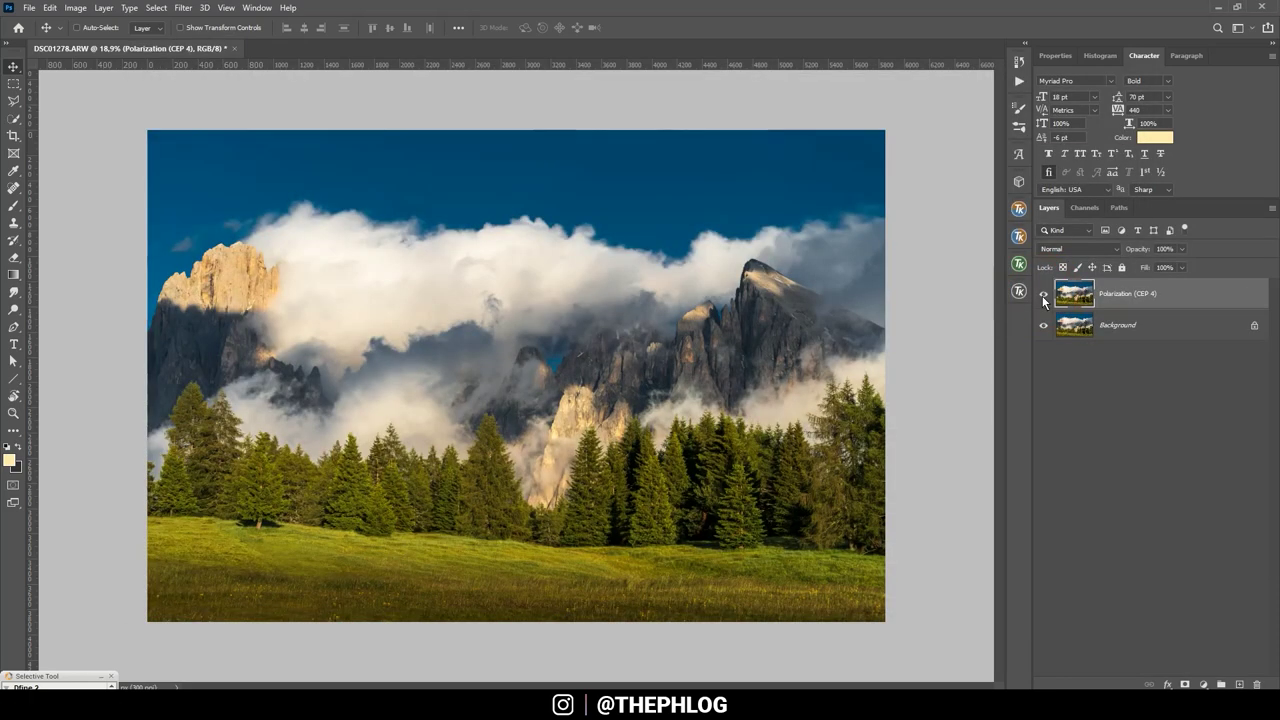